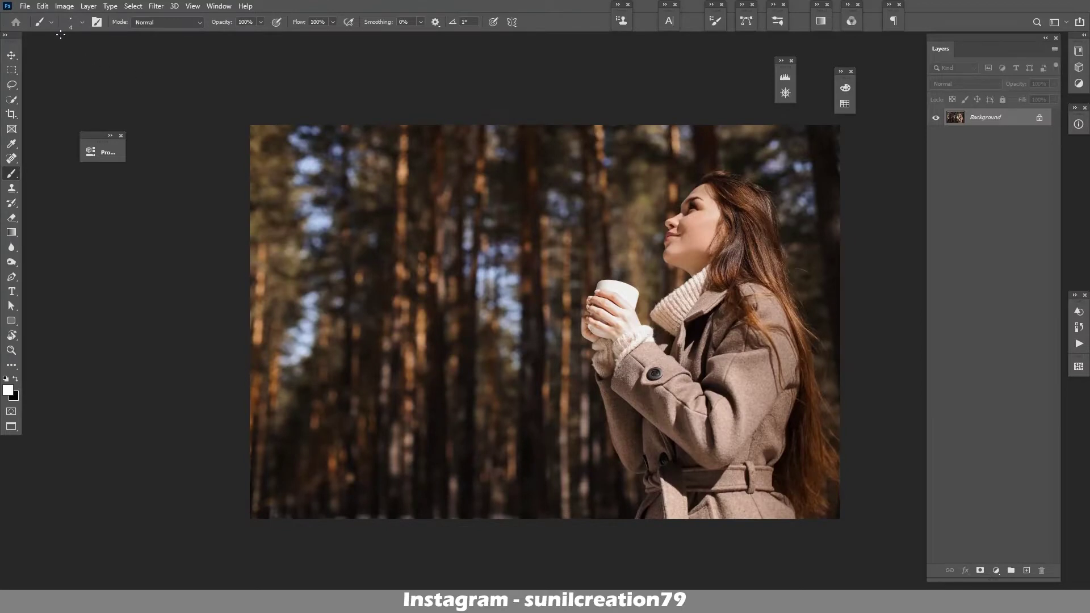
Step: Duplicate the Background layer and auto-select the woman with Select Subject
left_click_drag(985, 117, 1027, 570)
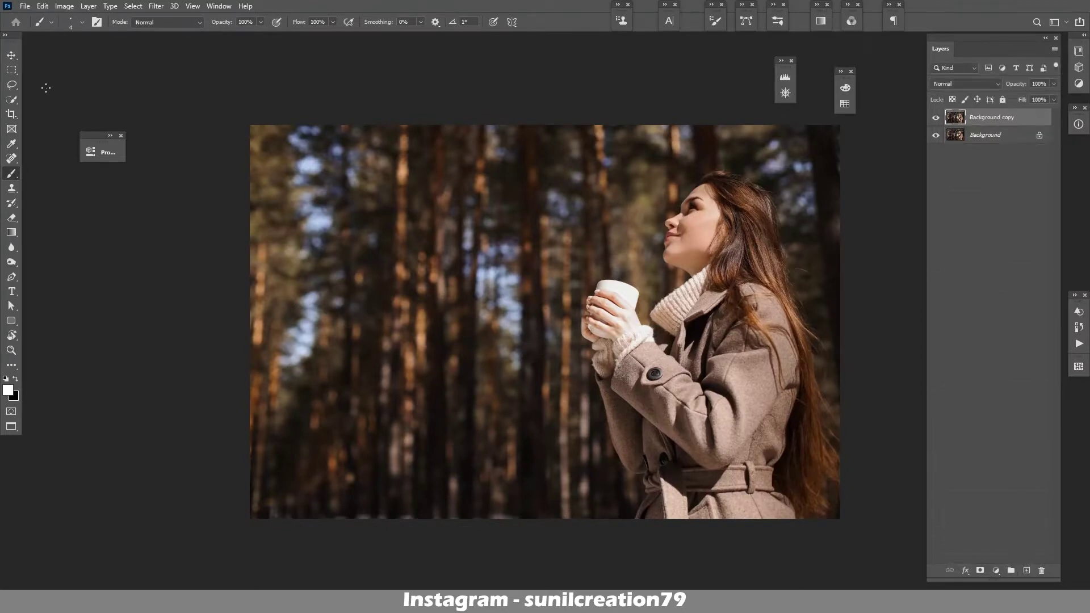
left_click(133, 5)
left_click(166, 138)
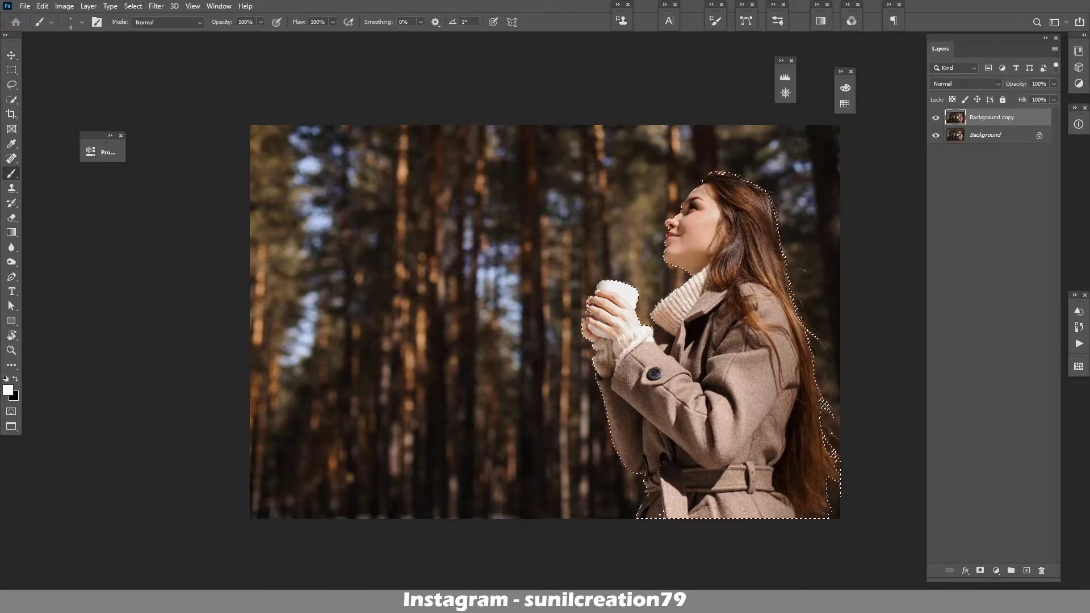
scroll(615, 245, "up", 5)
scroll(615, 245, "down", 5)
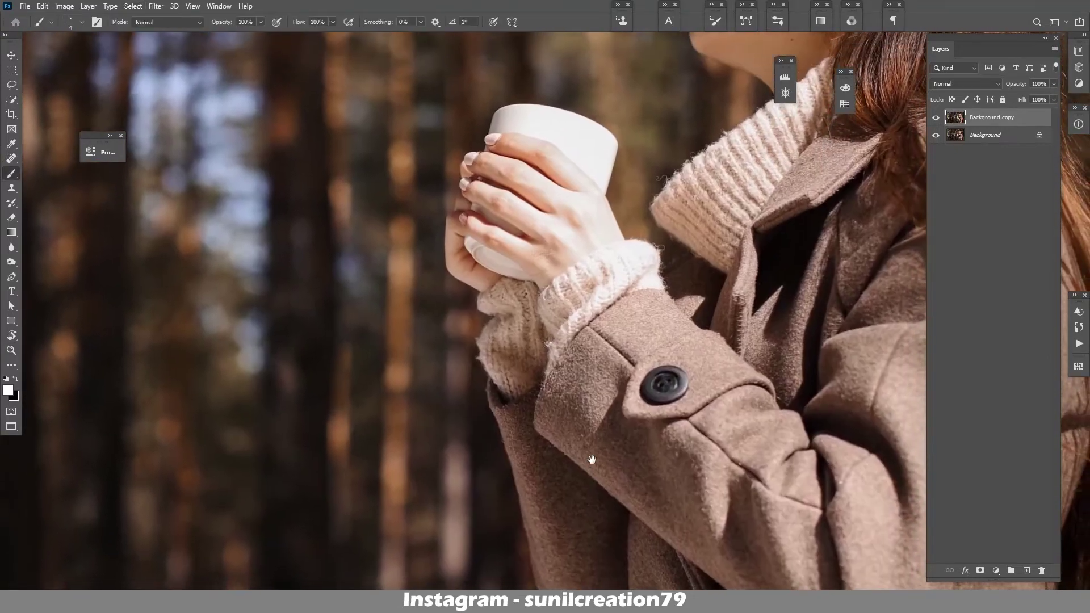
Step: Check the selection around the hands and face, then apply the mask so only the woman remains
left_click_drag(570, 262, 567, 284)
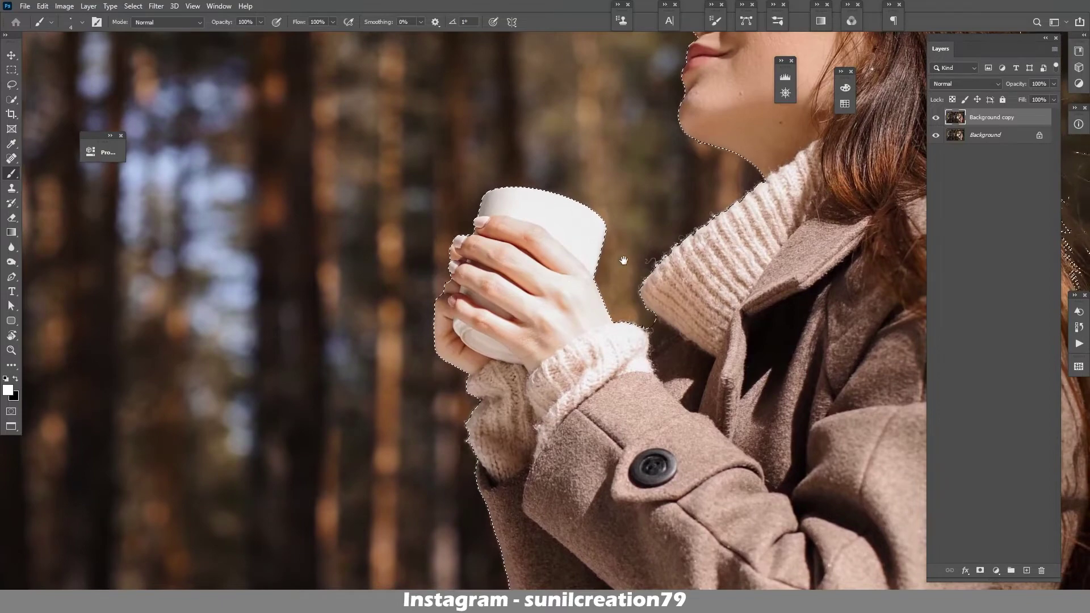
left_click_drag(624, 258, 597, 268)
scroll(597, 267, "down", 3)
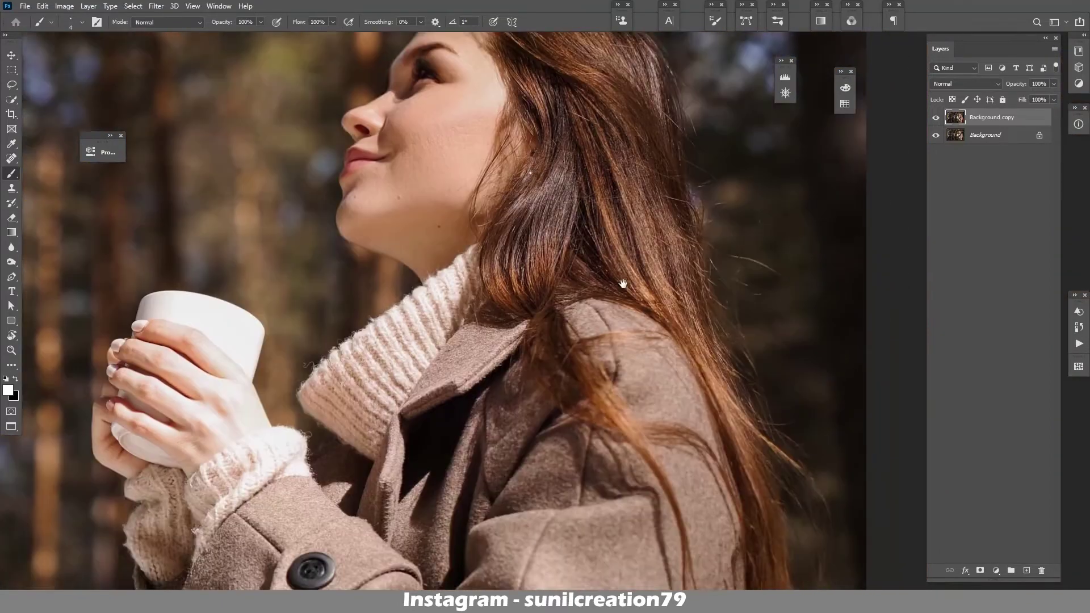
scroll(622, 285, "down", 3)
scroll(652, 304, "down", 3)
scroll(628, 260, "down", 2)
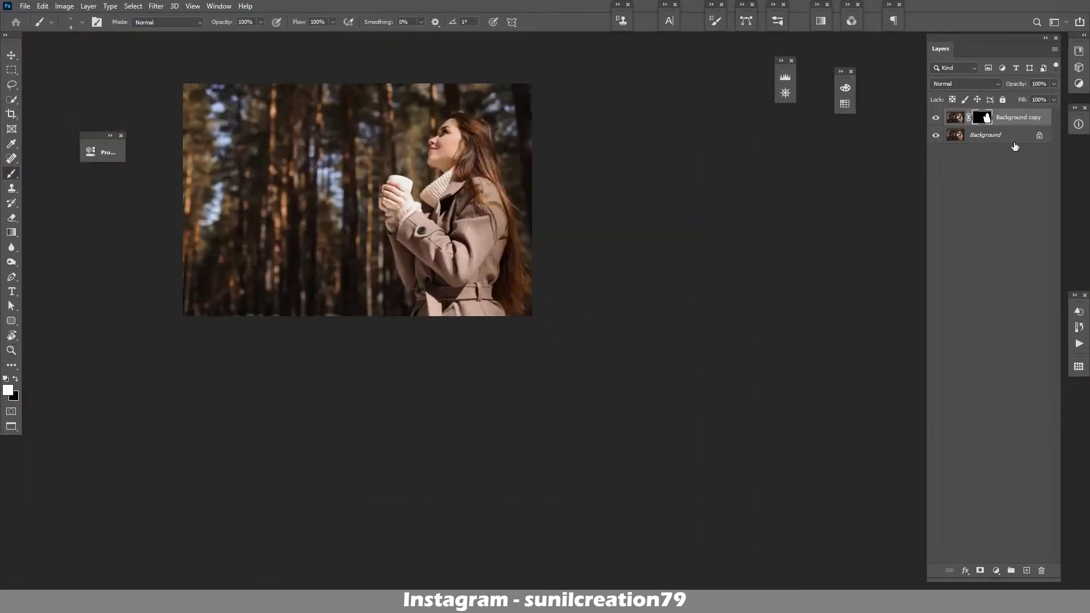
right_click(985, 119)
left_click(978, 151)
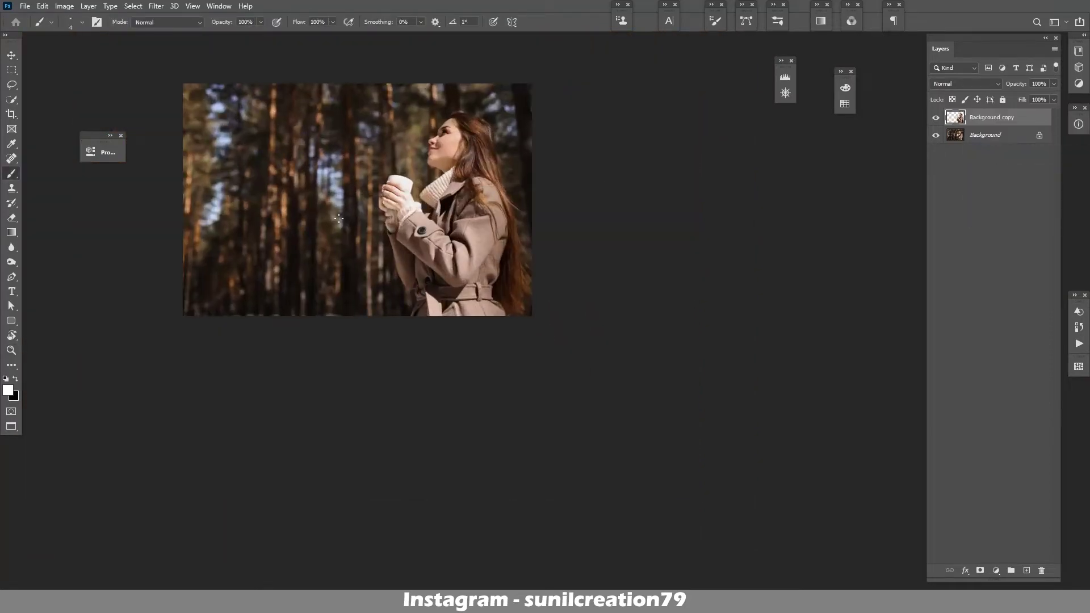
Step: Fit the photo in view and make a second copy of the Background layer
scroll(398, 185, "up", 1)
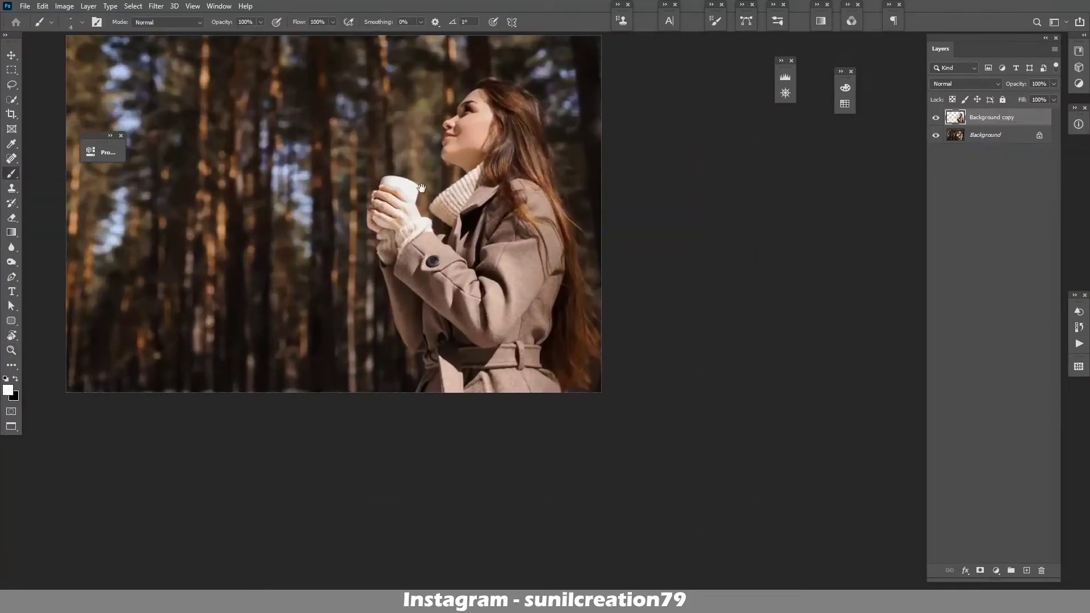
key("alt+bracketleft")
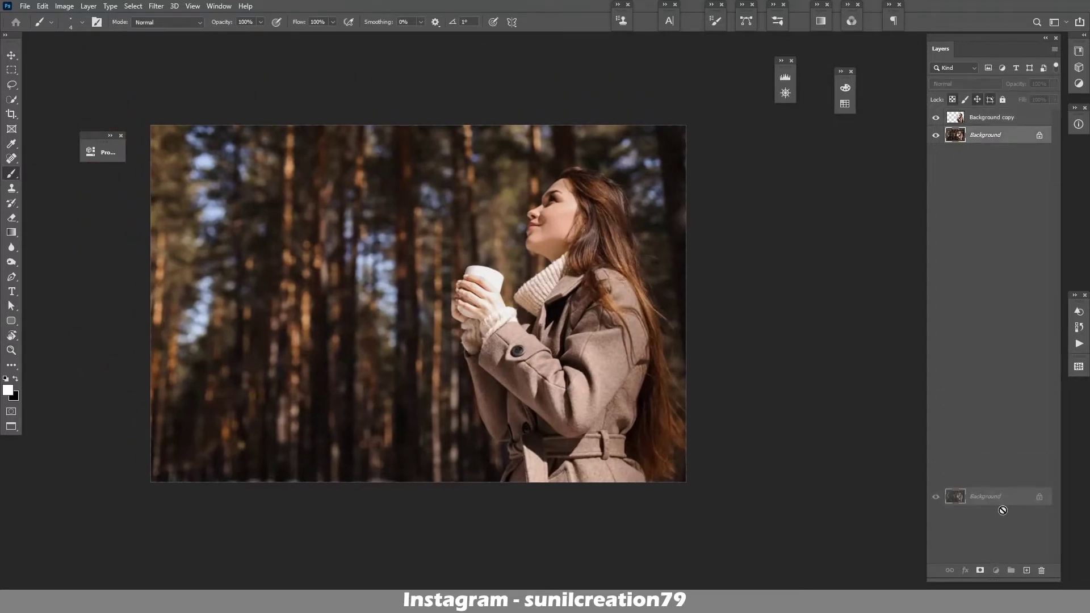
left_click_drag(979, 141, 1026, 570)
Step: Apply a Camera Raw Tone Curve with Lights at -100 and lowered Darks and Shadows
left_click(157, 7)
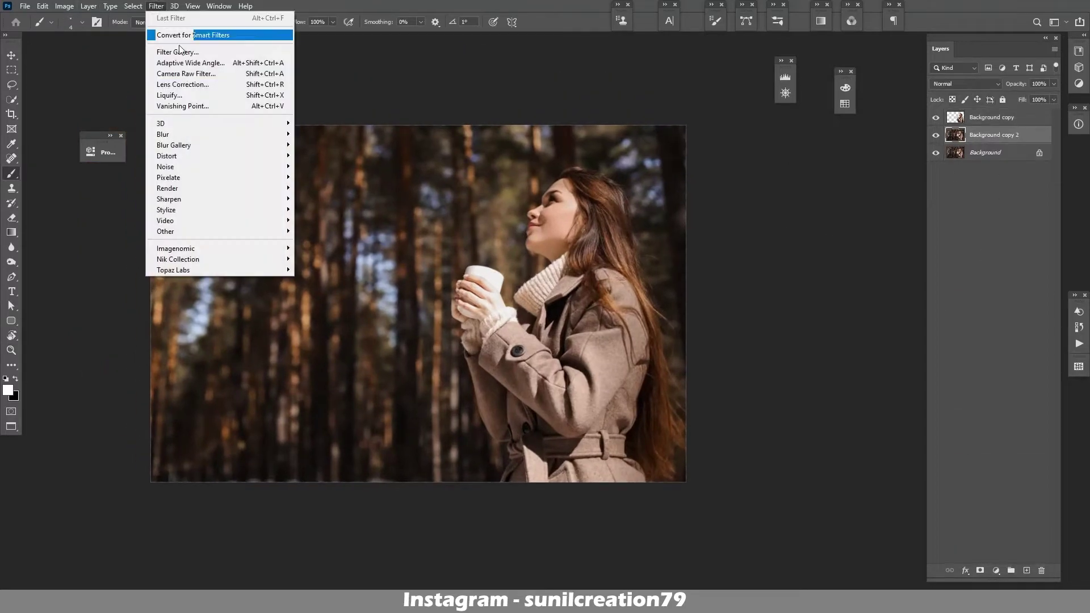
left_click(176, 71)
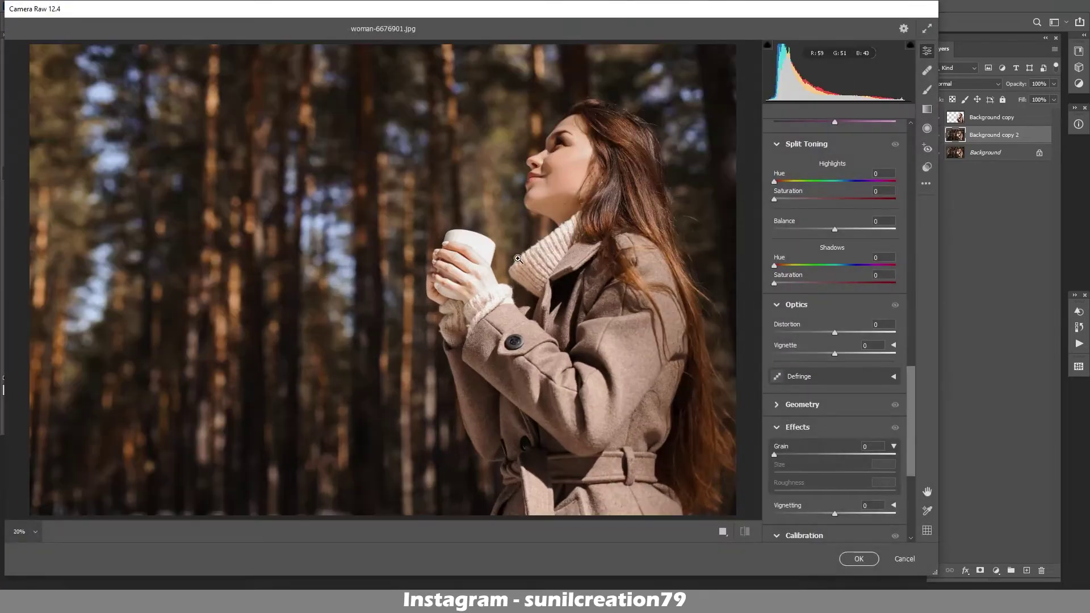
left_click_drag(910, 375, 910, 133)
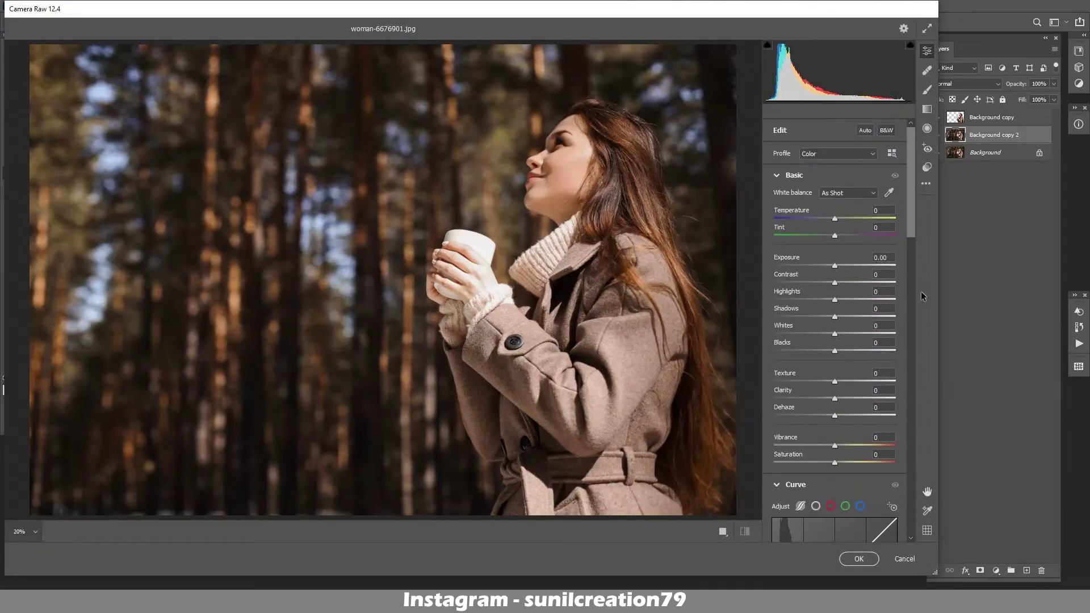
scroll(821, 323, "down", 5)
scroll(821, 323, "down", 5)
left_click_drag(833, 321, 773, 320)
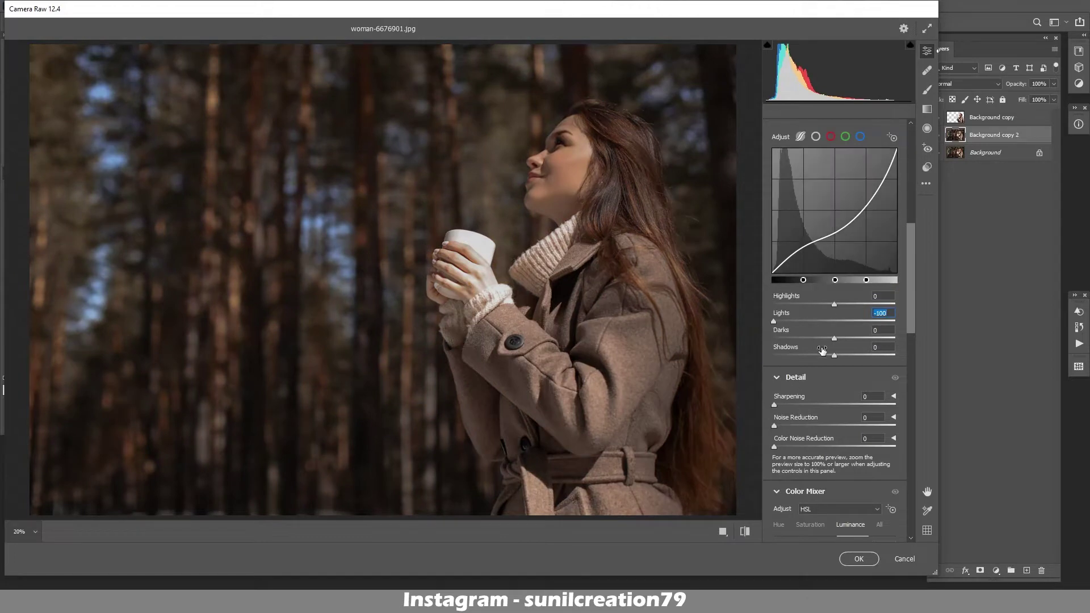
left_click_drag(833, 356, 806, 356)
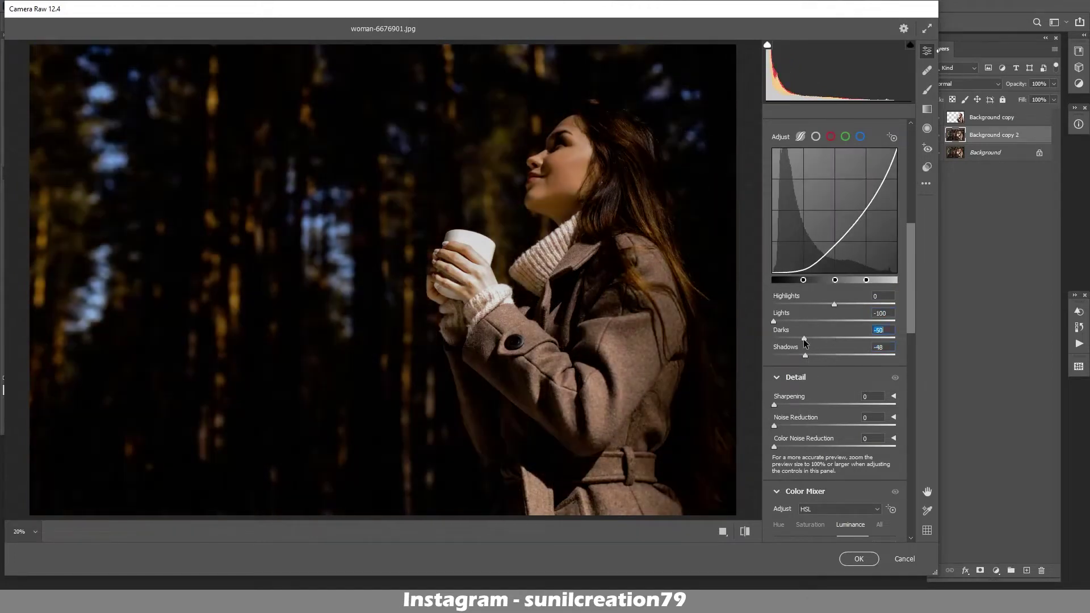
left_click(858, 558)
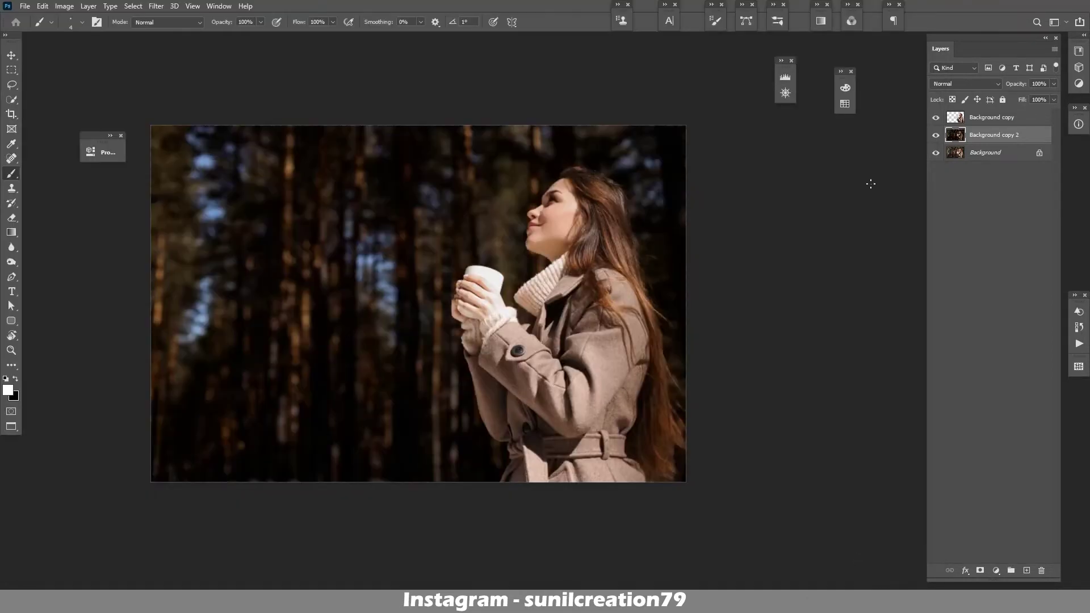
Step: On the cut-out woman layer, pick the Smudge tool with a large spatter brush
left_click(976, 119)
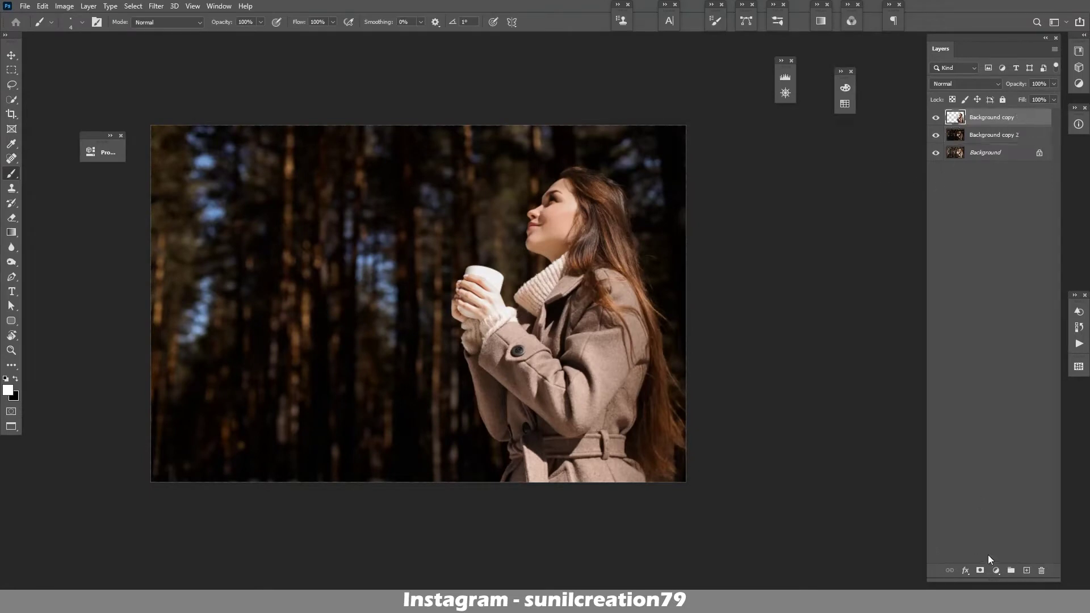
right_click(11, 248)
left_click(53, 244)
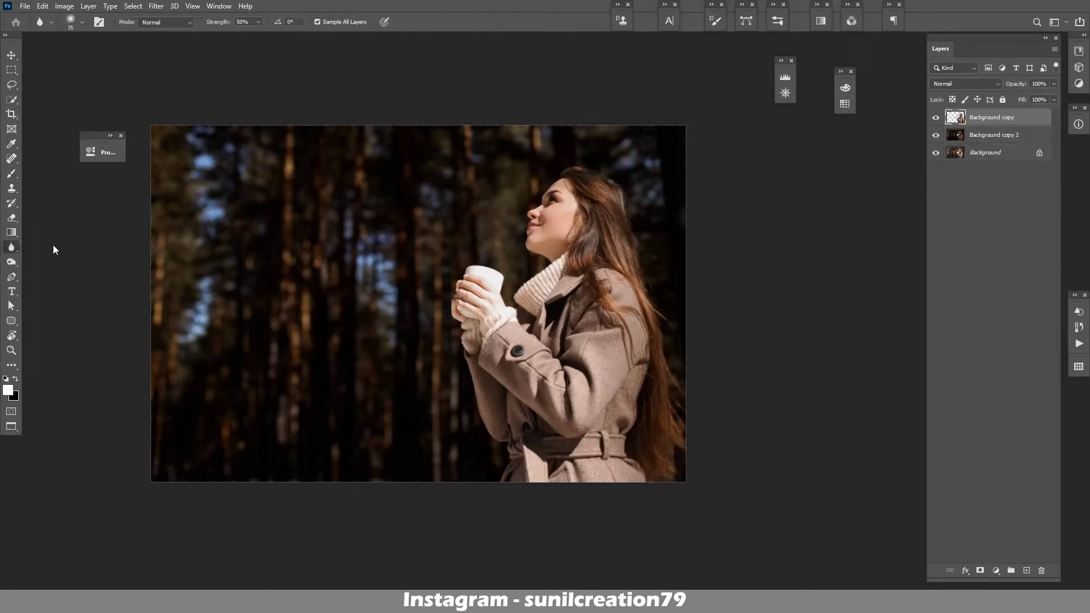
left_click(80, 21)
scroll(172, 199, "down", 1)
scroll(175, 204, "down", 5)
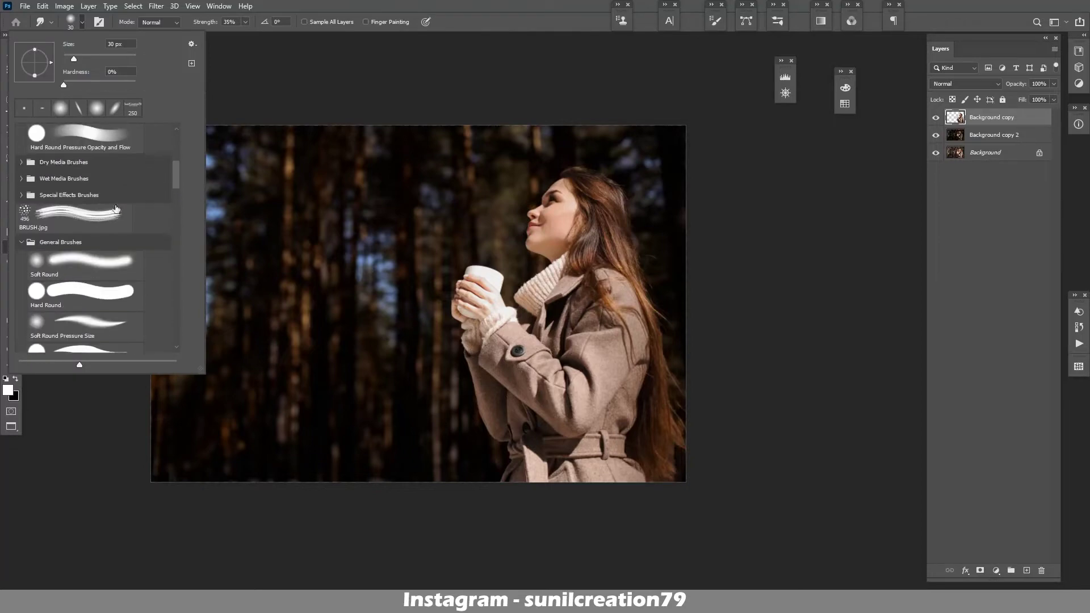
left_click(87, 206)
Step: Set the smudge brush to 0 spacing and 85% strength, and shrink it slightly
left_click(99, 22)
type("0")
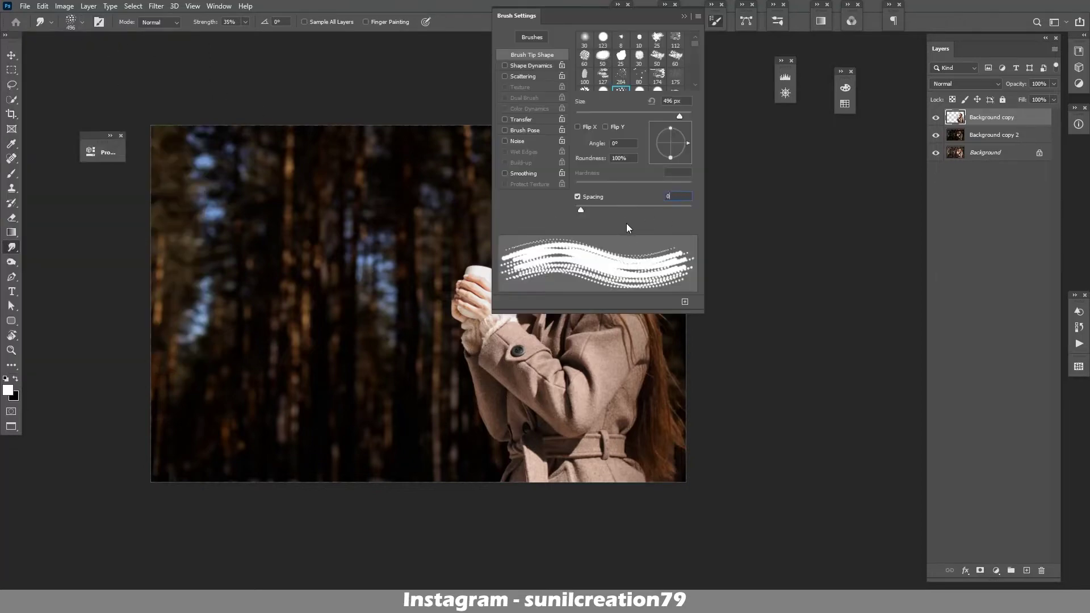
key("Return")
key("F5")
scroll(650, 329, "up", 2)
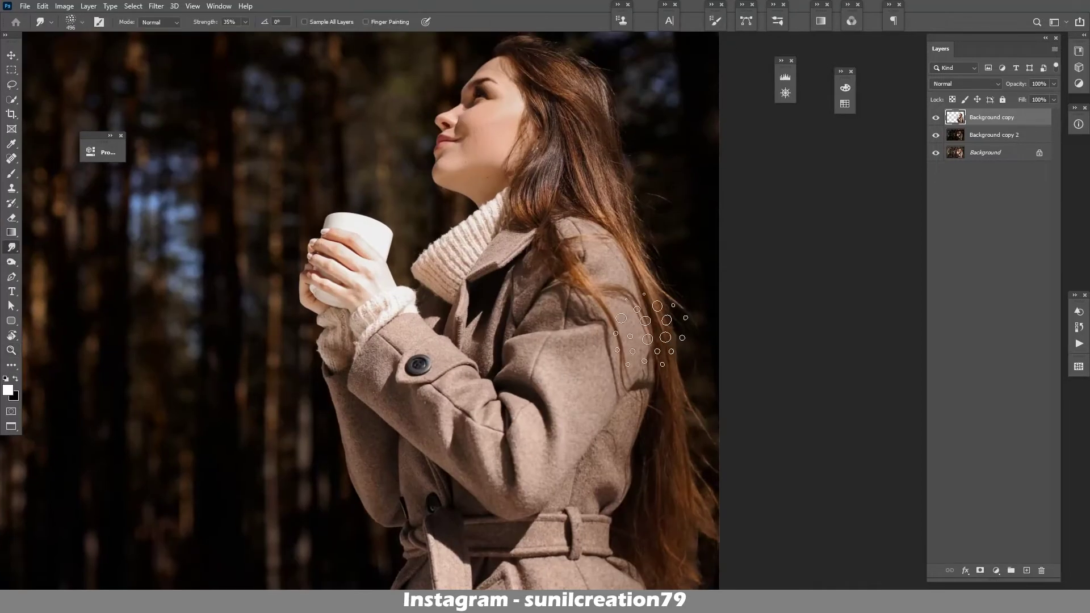
left_click(229, 21)
type("85")
key("Return")
key("bracketleft")
key("bracketleft")
Step: Smudge the hair strands outward along the right edge, top to bottom, into the dark forest
left_click_drag(645, 241, 674, 393)
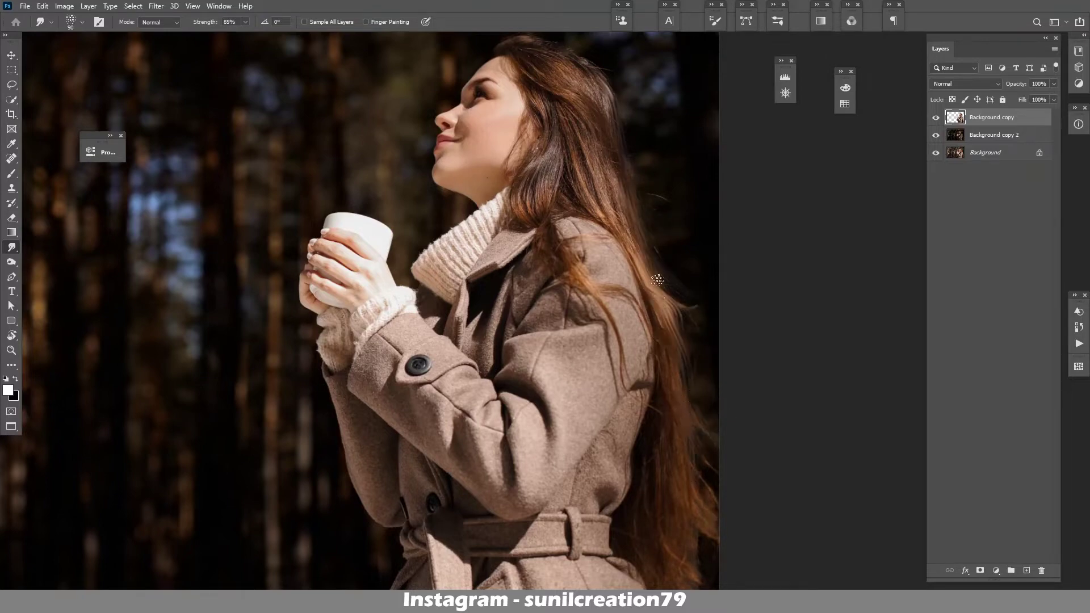
left_click_drag(622, 157, 665, 347)
left_click_drag(686, 401, 703, 498)
mouse_move(661, 299)
left_mouse_down()
mouse_move(695, 412)
mouse_move(710, 404)
left_mouse_up()
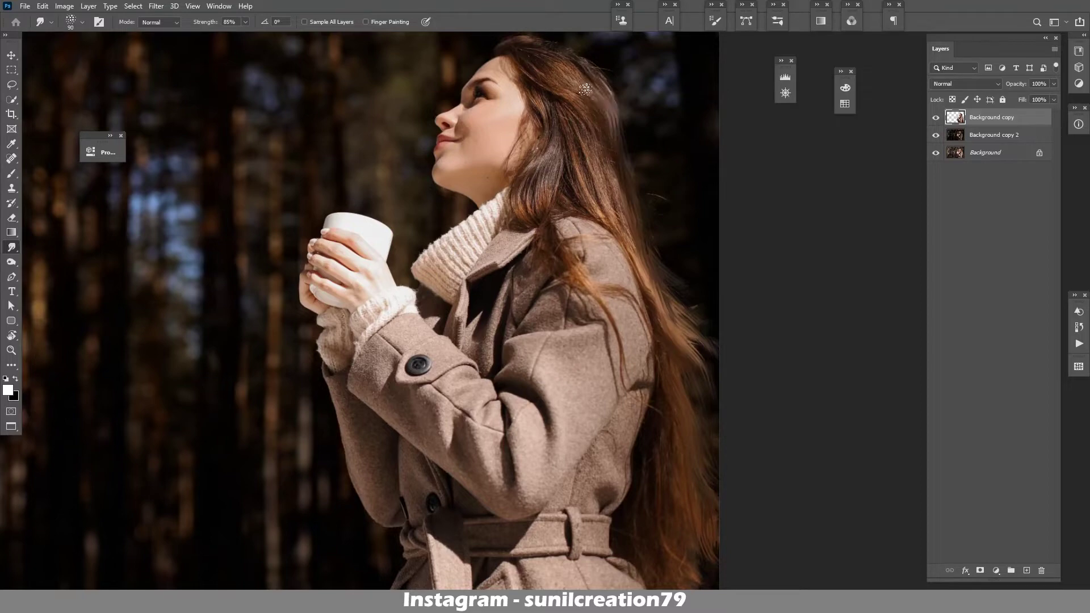
left_click_drag(584, 68, 638, 223)
left_click_drag(664, 275, 706, 286)
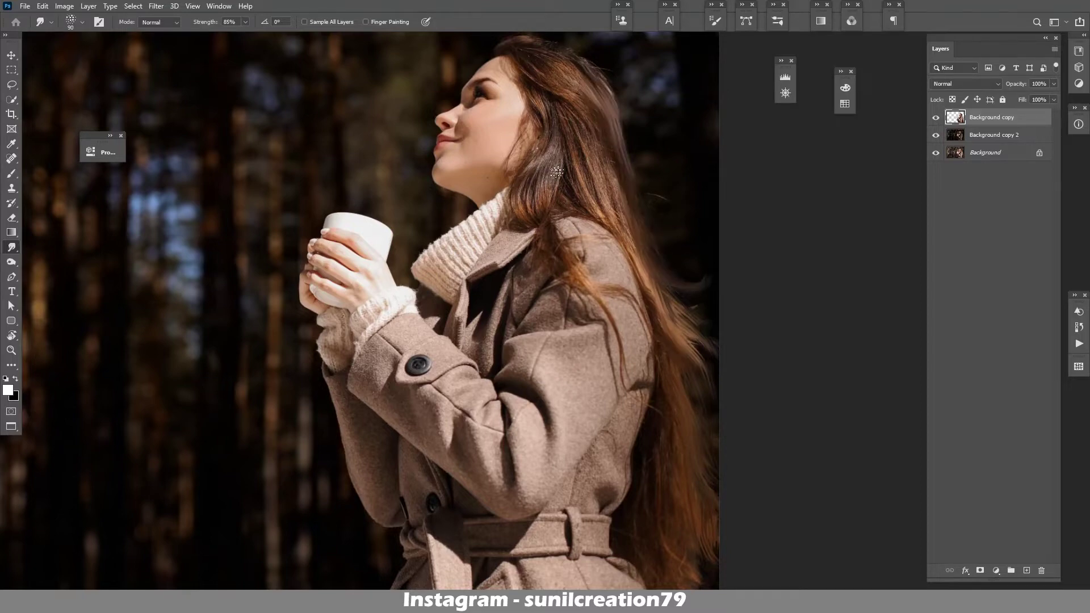
left_click_drag(575, 103, 607, 145)
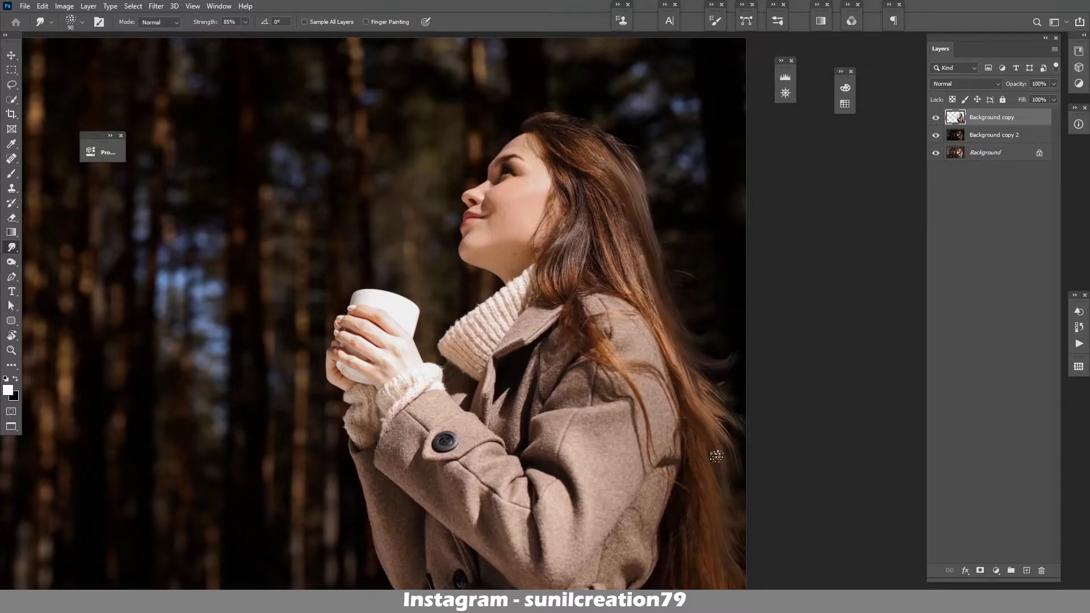
key("ctrl+minus")
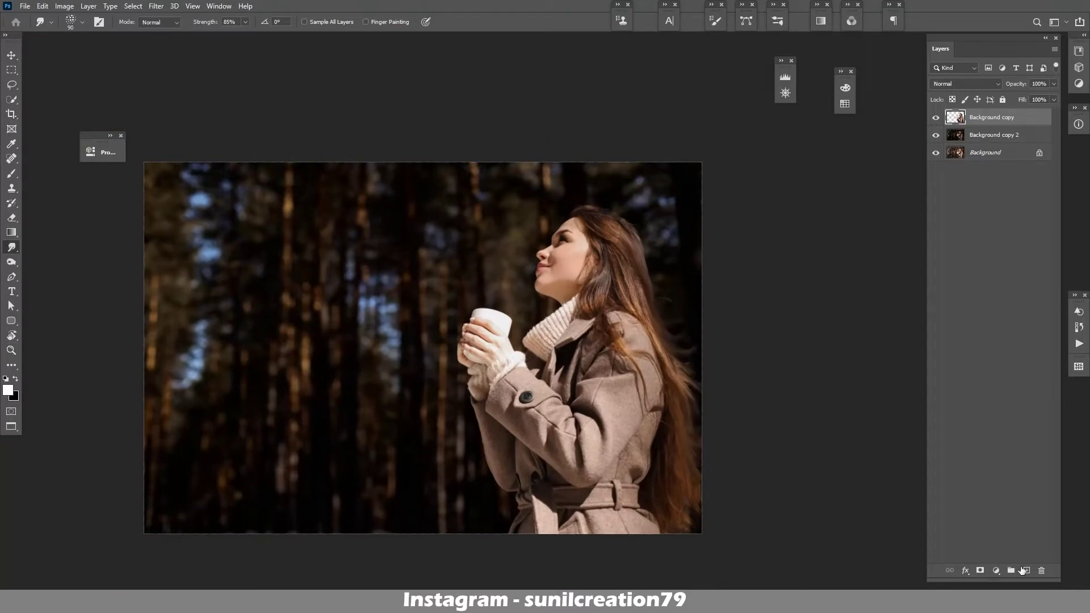
Step: Add a new layer clipped to the woman and set the foreground colour to red ff0600
left_click(1022, 570)
left_click(987, 126, "alt")
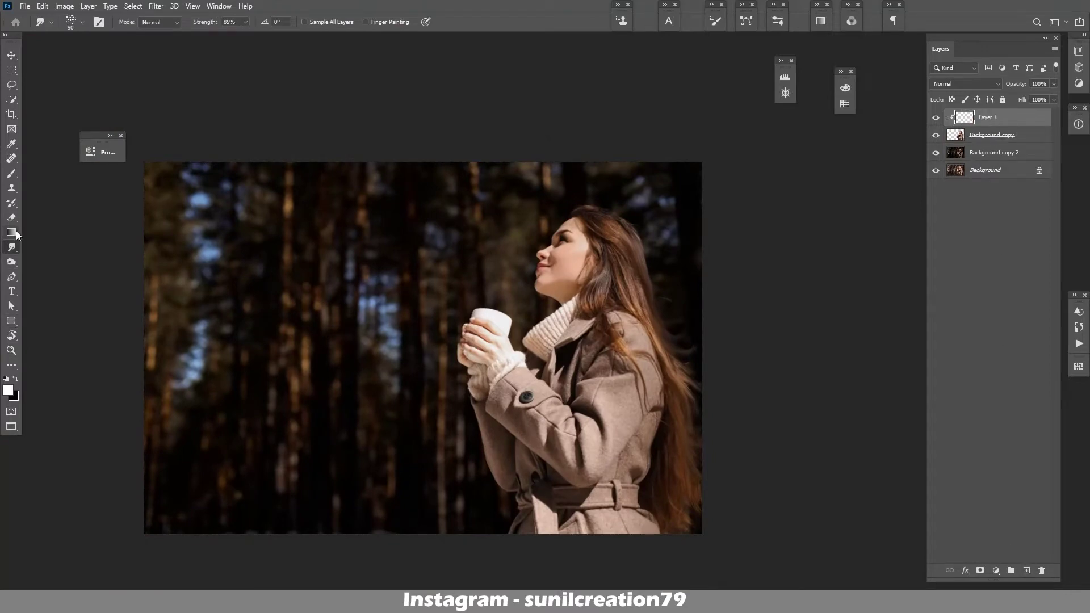
left_click(8, 390)
left_click(105, 306)
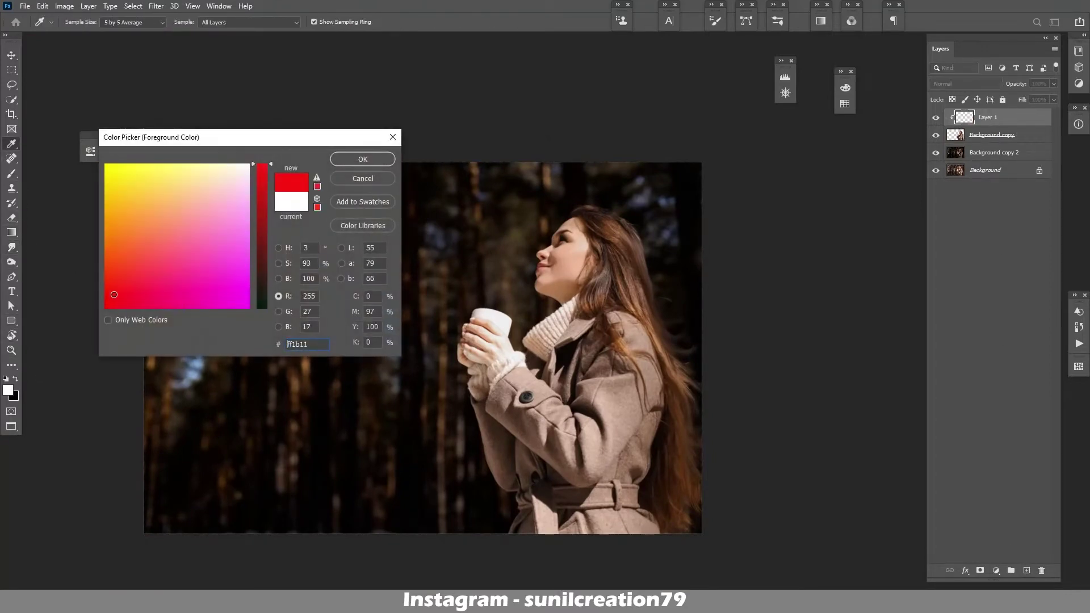
left_click(338, 162)
Step: Set the clipped layer to Screen and paint red over the hair with a large brush
key("b")
left_click(965, 83)
left_click(954, 185)
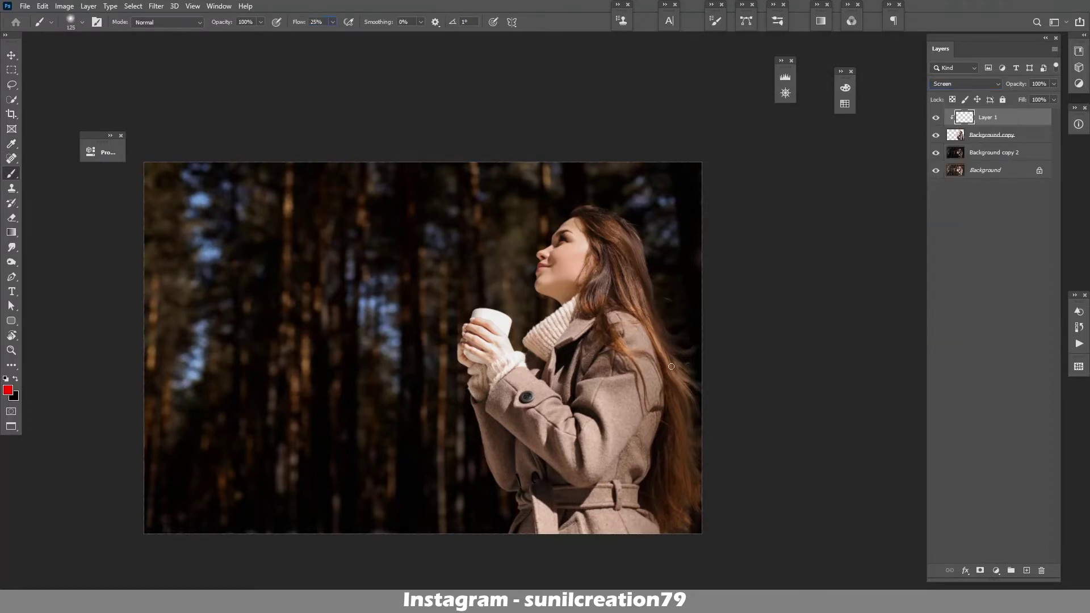
key("bracketright")
key("bracketright")
key("bracketright")
mouse_move(676, 287)
left_mouse_down()
mouse_move(662, 281)
mouse_move(689, 317)
mouse_move(630, 250)
mouse_move(647, 318)
left_mouse_up()
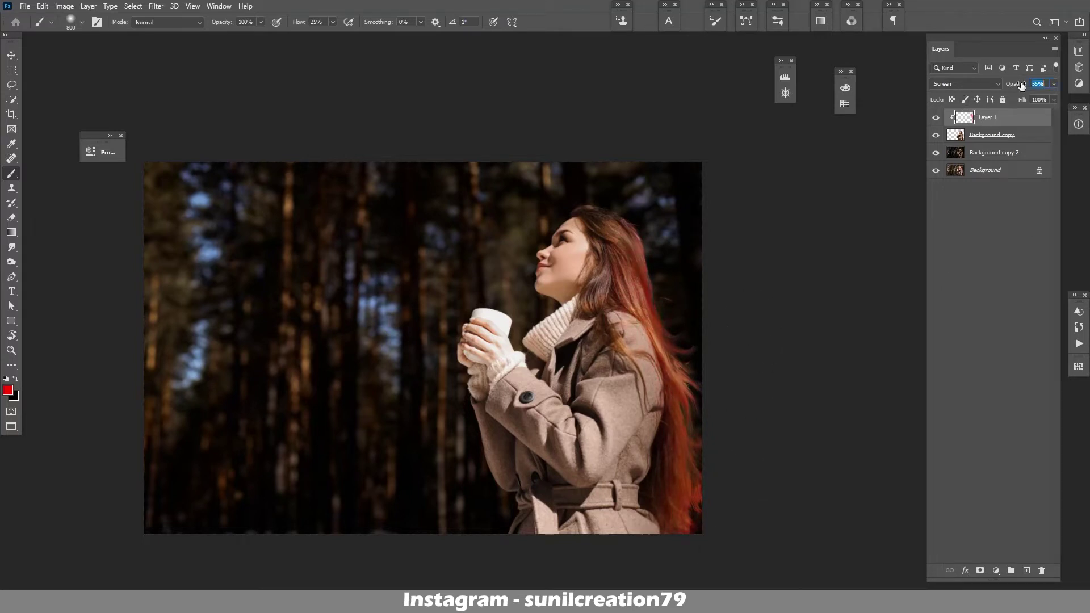
mouse_move(627, 195)
left_mouse_down()
mouse_move(608, 214)
mouse_move(602, 308)
mouse_move(613, 271)
left_mouse_up()
key("bracketleft")
key("bracketleft")
key("bracketleft")
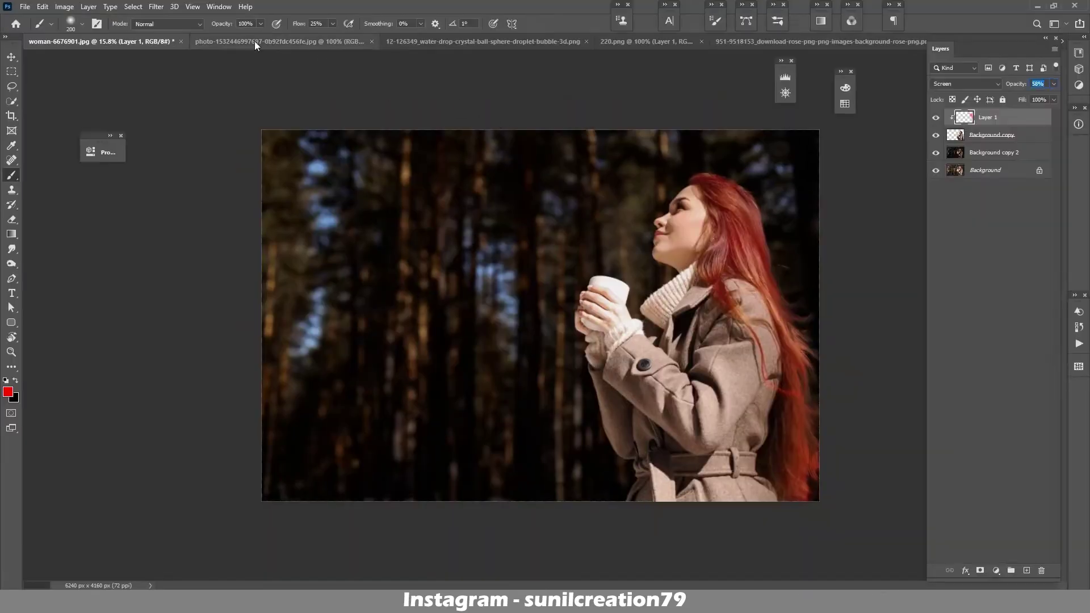
Step: Select the bubble in the water-drop image and drag it onto the woman's cup
left_click(254, 41)
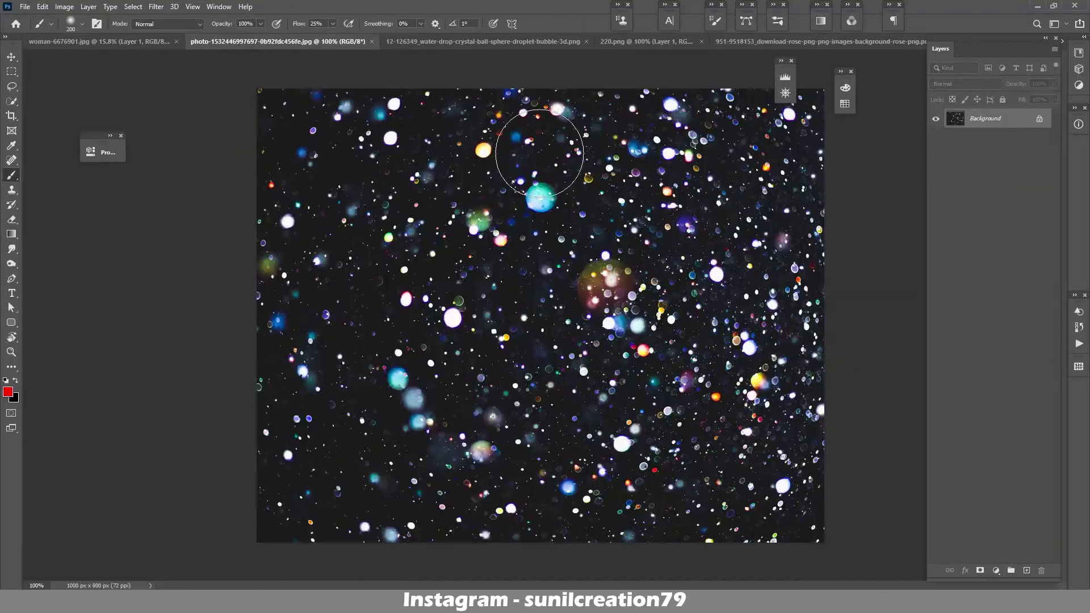
left_click(464, 42)
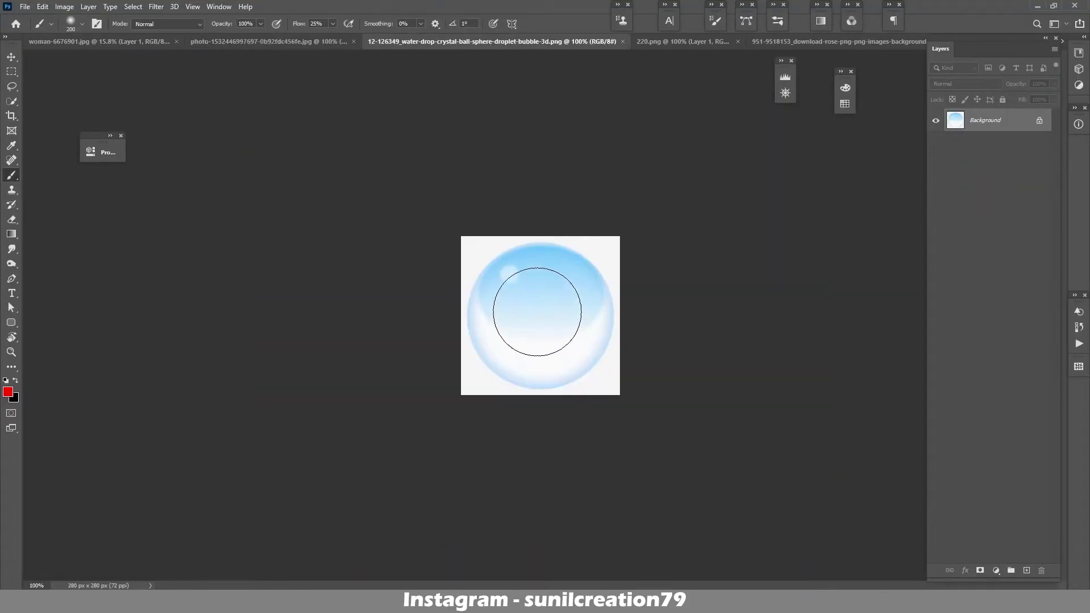
left_click(133, 6)
left_click(153, 140)
key("v")
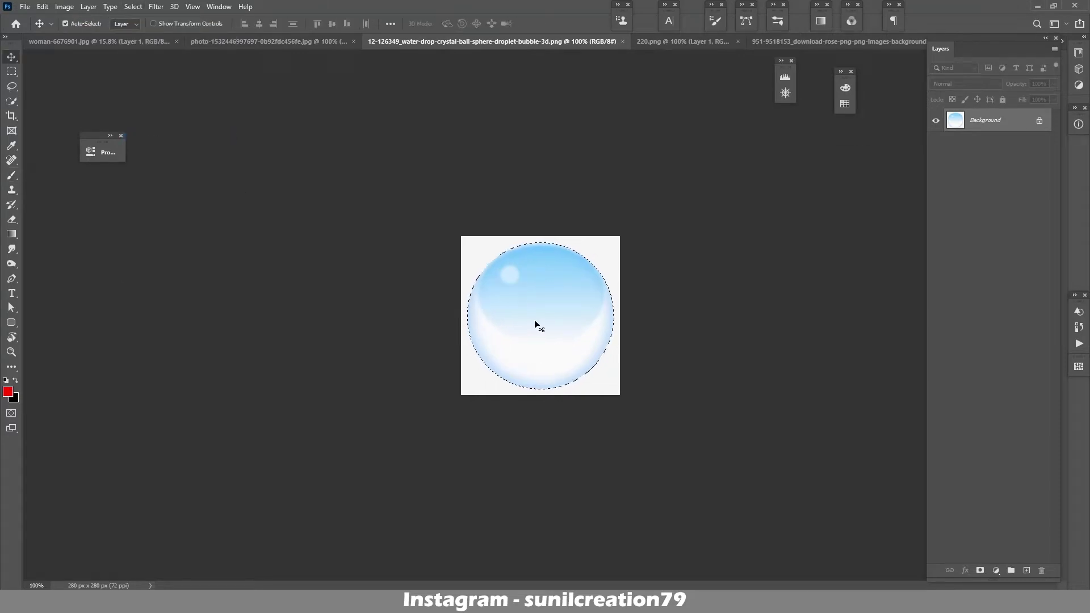
mouse_move(534, 319)
left_mouse_down()
mouse_move(141, 81)
mouse_move(113, 45)
left_mouse_up()
left_click_drag(611, 261, 618, 278)
Step: Convert the bubble layer to a smart object and enlarge it to about twice its size
key("ctrl+t")
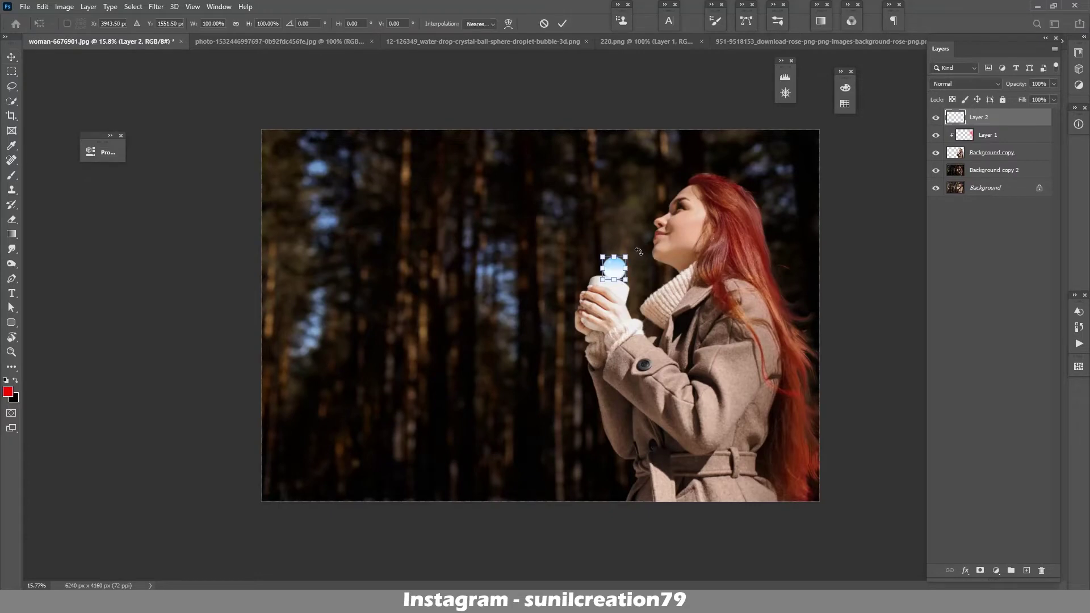
key("Return")
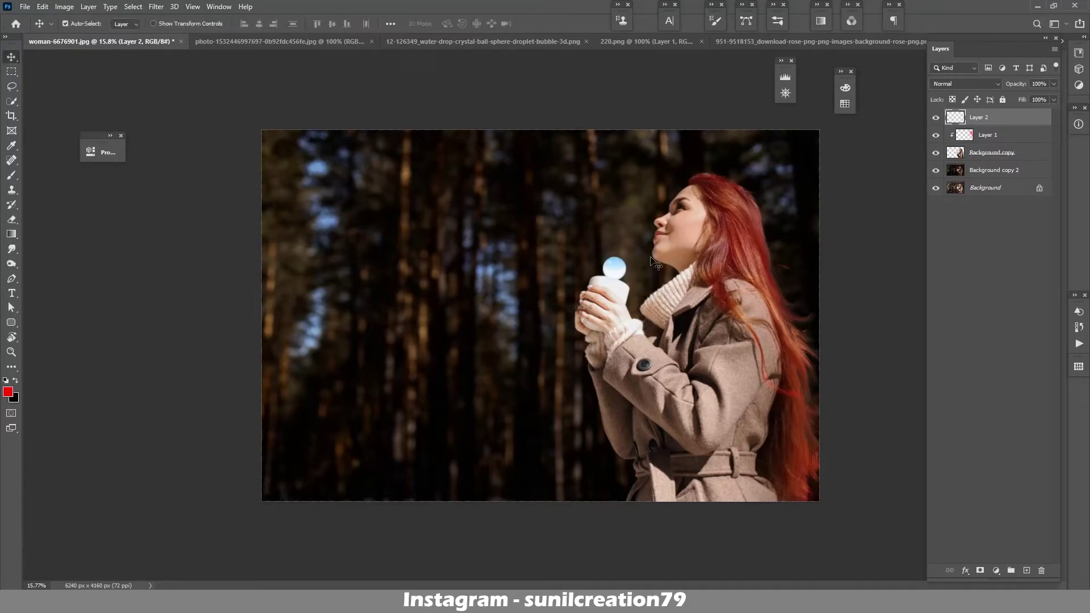
right_click(983, 119)
left_click(968, 264)
key("ctrl+t")
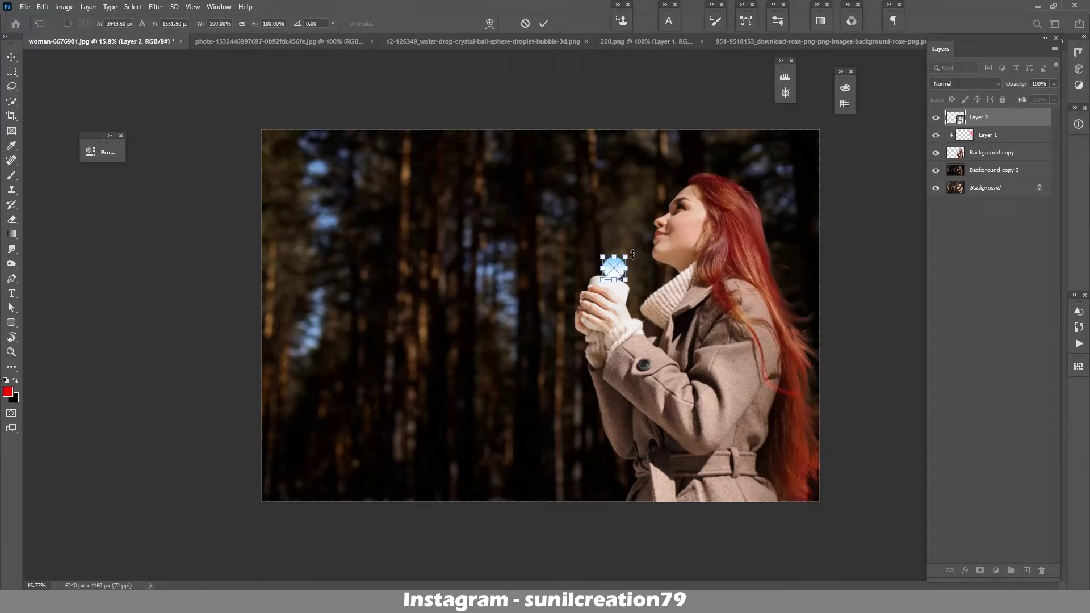
left_click_drag(625, 256, 626, 257)
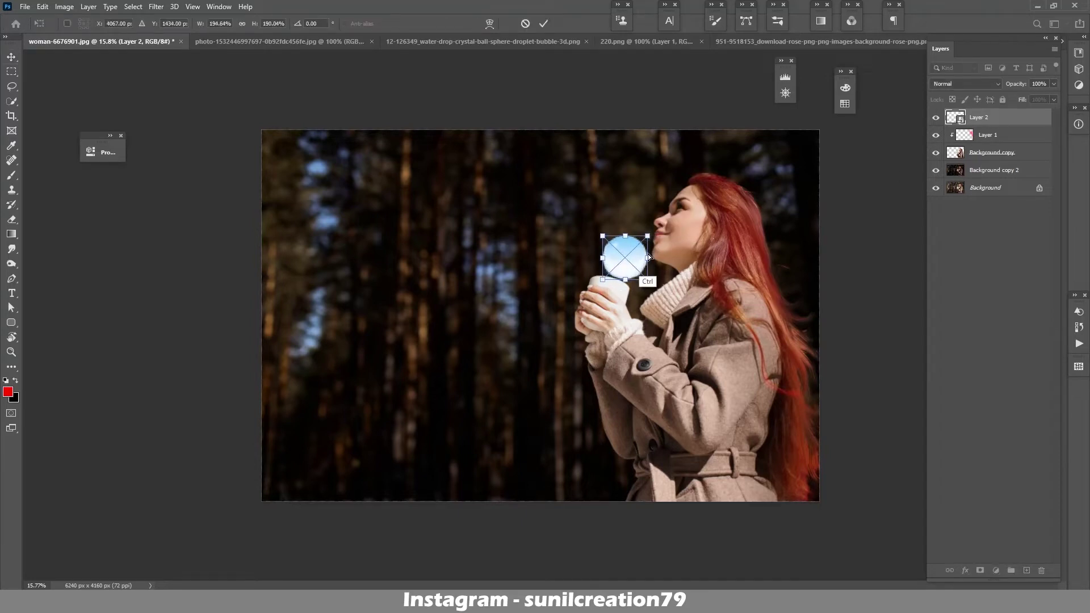
left_click_drag(626, 257, 639, 244)
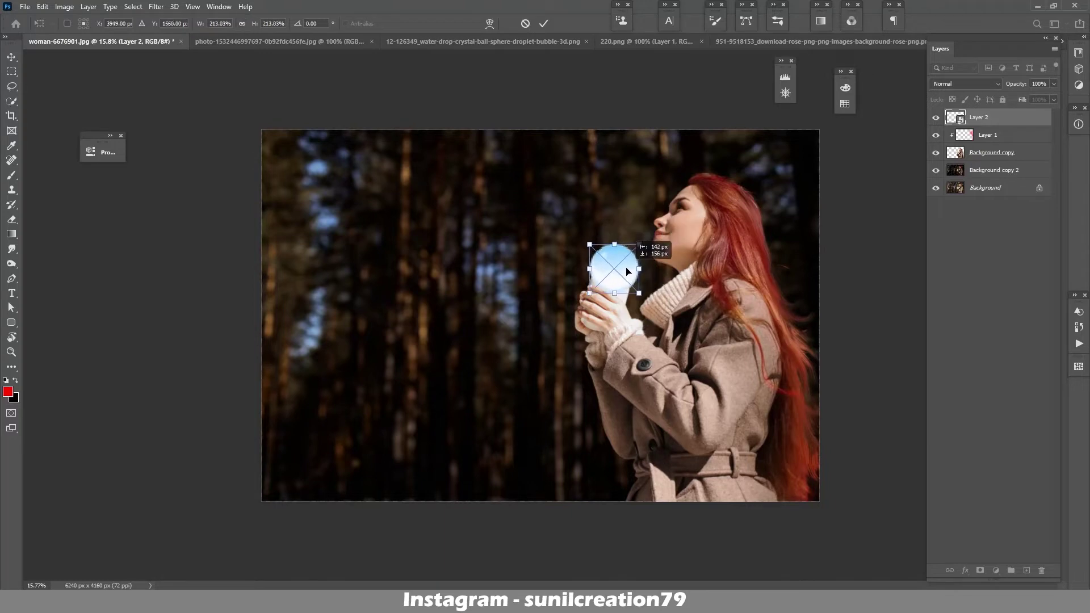
key("Return")
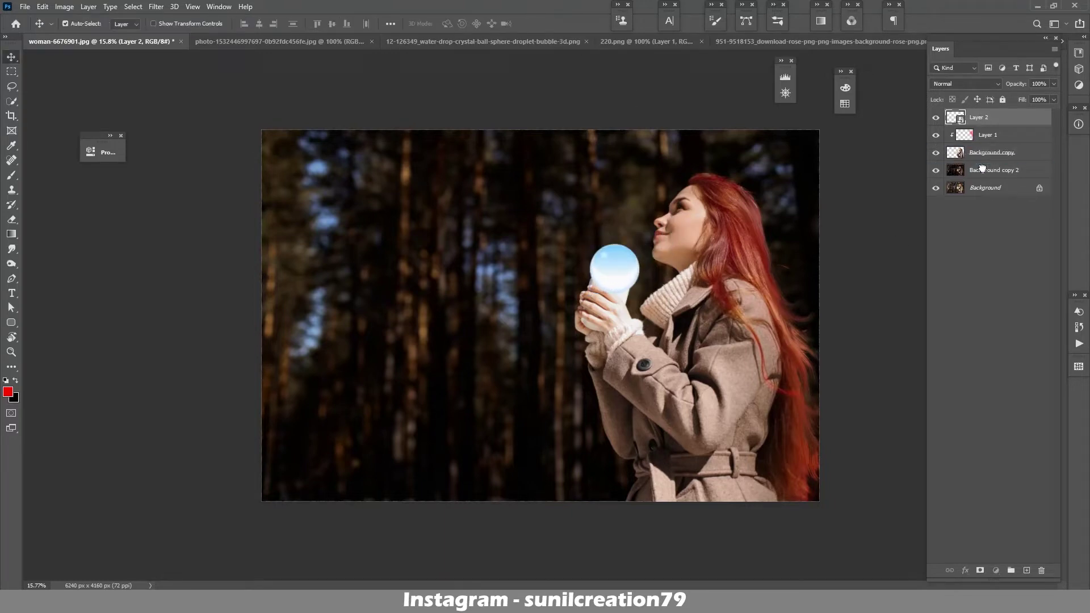
Step: Move the bubble layer below Background copy and add a Hue/Saturation adjustment above it
left_click_drag(975, 133, 976, 161)
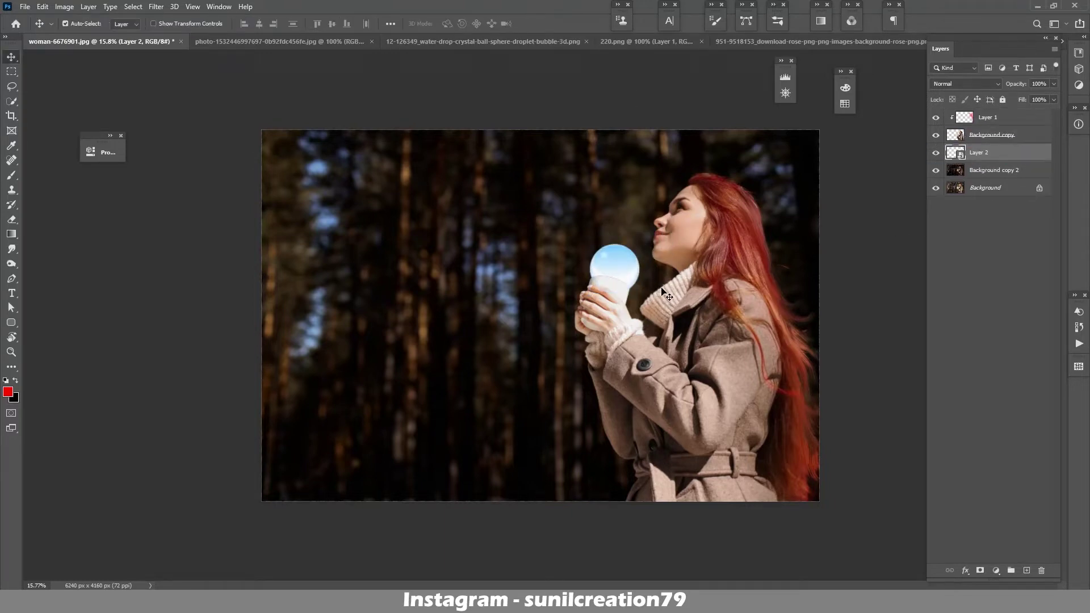
scroll(663, 291, "up", 3)
left_click(996, 570)
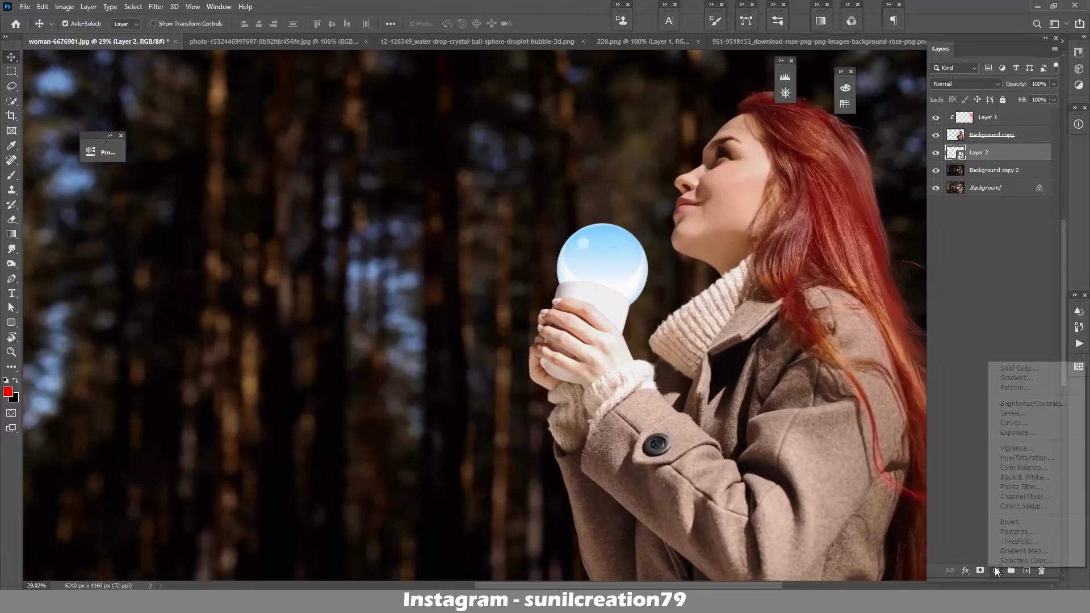
left_click(1016, 460)
Step: Clip the Hue/Saturation to the bubble and boost its overall saturation
key("ctrl+alt+g")
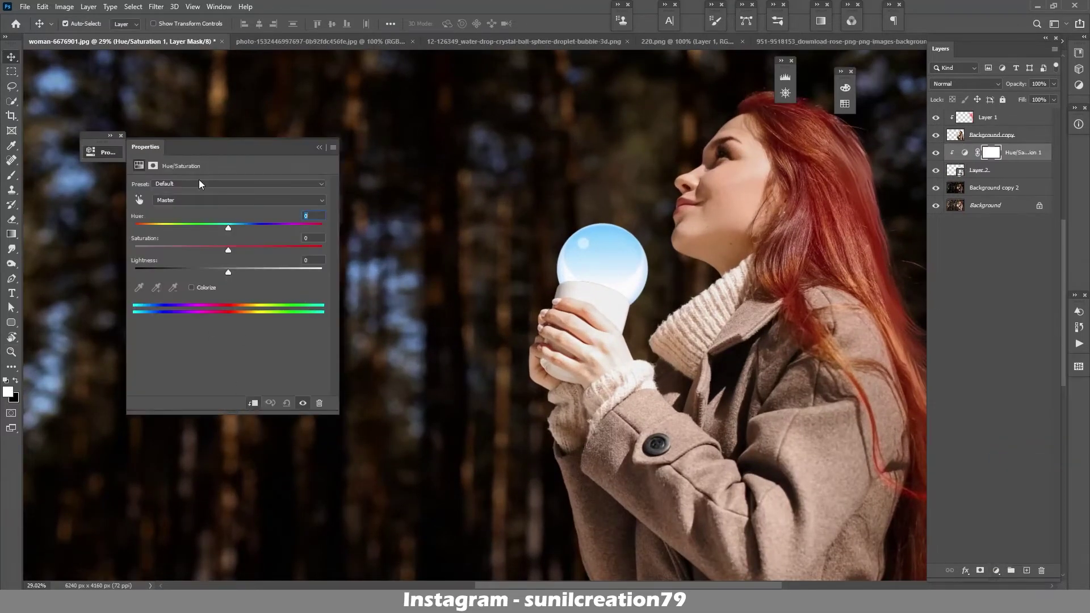
left_click(199, 200)
left_click(261, 306)
left_click_drag(230, 250, 291, 247)
left_click(172, 199)
left_click(181, 211)
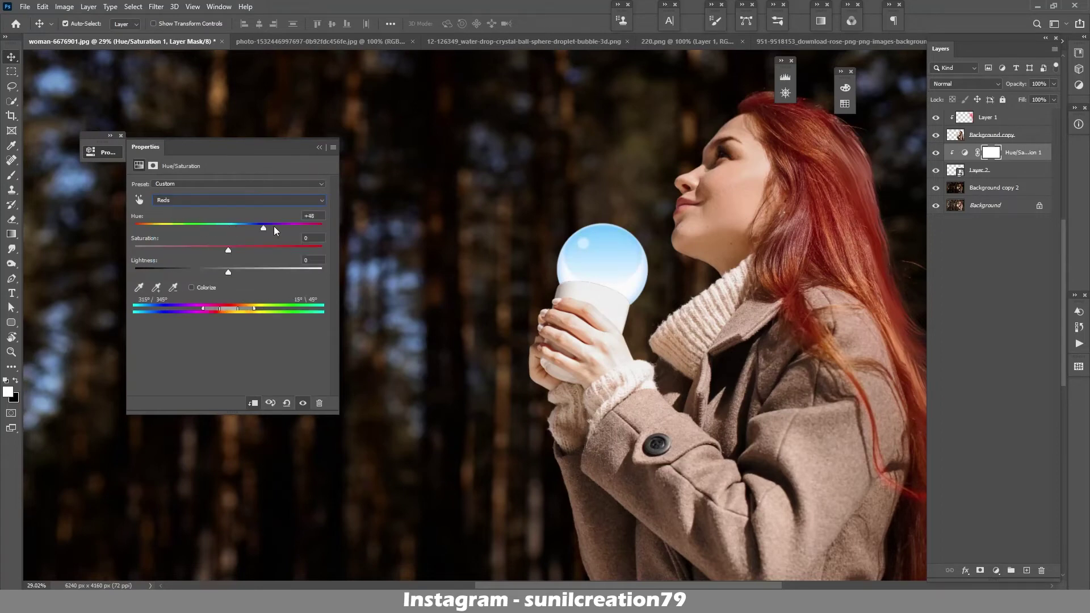
Step: Shift the bubble's Blues hue toward purple and close the Properties panel
left_click(239, 200)
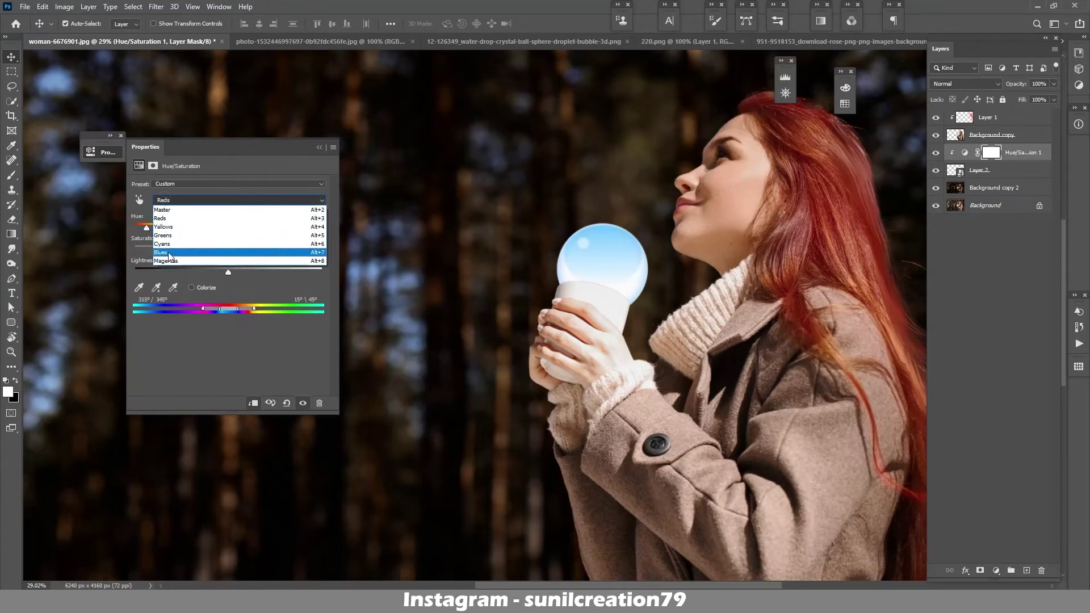
left_click(193, 245)
mouse_move(229, 250)
left_mouse_down()
mouse_move(185, 250)
mouse_move(209, 225)
mouse_move(128, 225)
mouse_move(304, 227)
left_mouse_up()
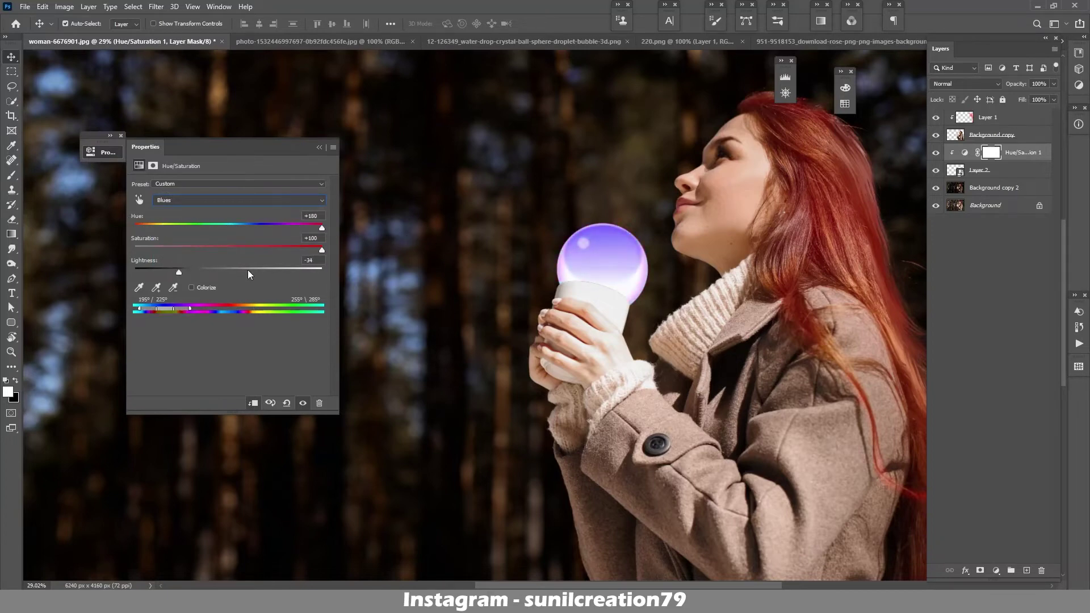
left_click(533, 250)
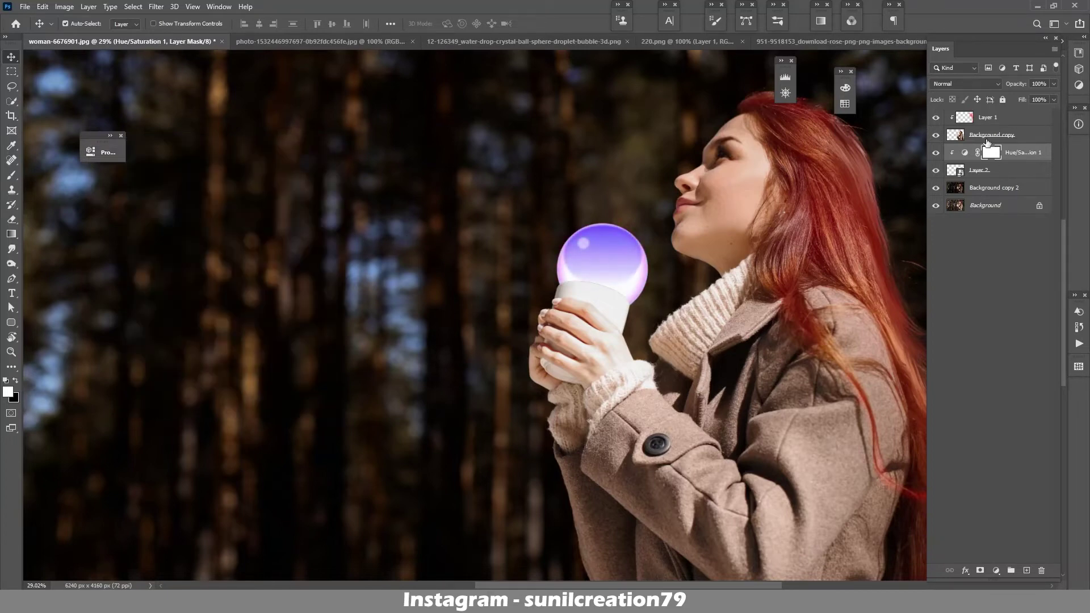
key("alt+bracketright")
key("alt+bracketright")
Step: Add a clipped Soft Light layer and paint a purple tint over the face and neck
left_click(1021, 571)
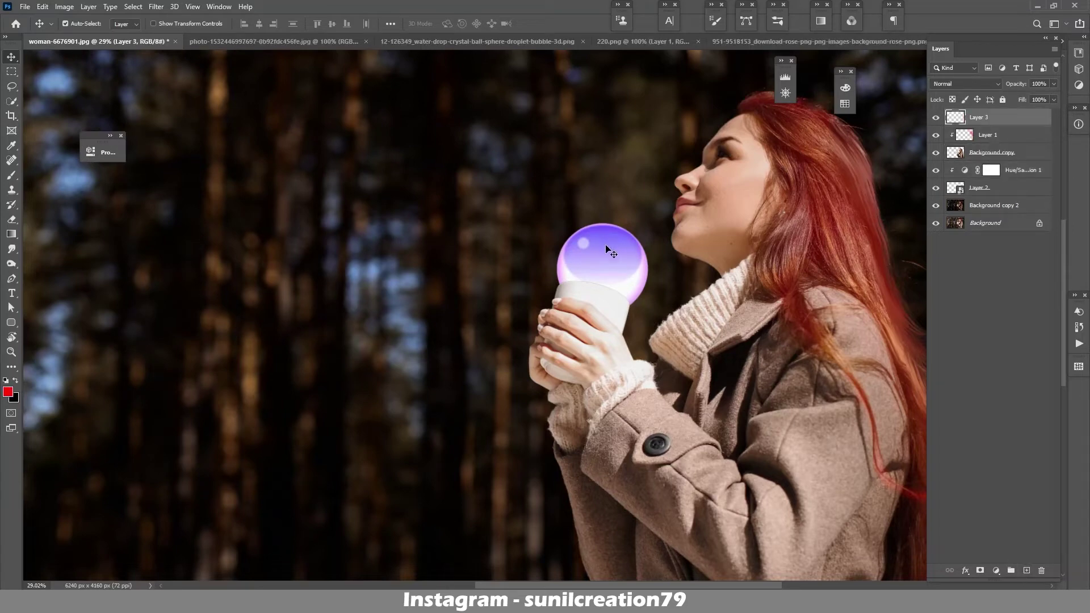
key("b")
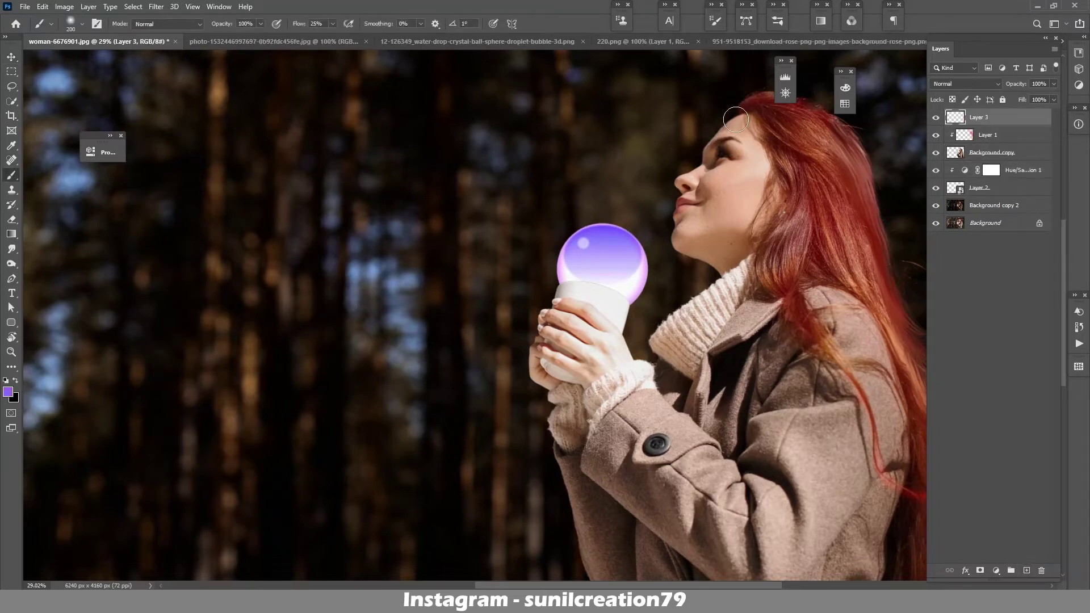
key("bracketright")
key("bracketright")
key("bracketright")
left_click(964, 126, "alt")
left_click(965, 84)
left_click(965, 231)
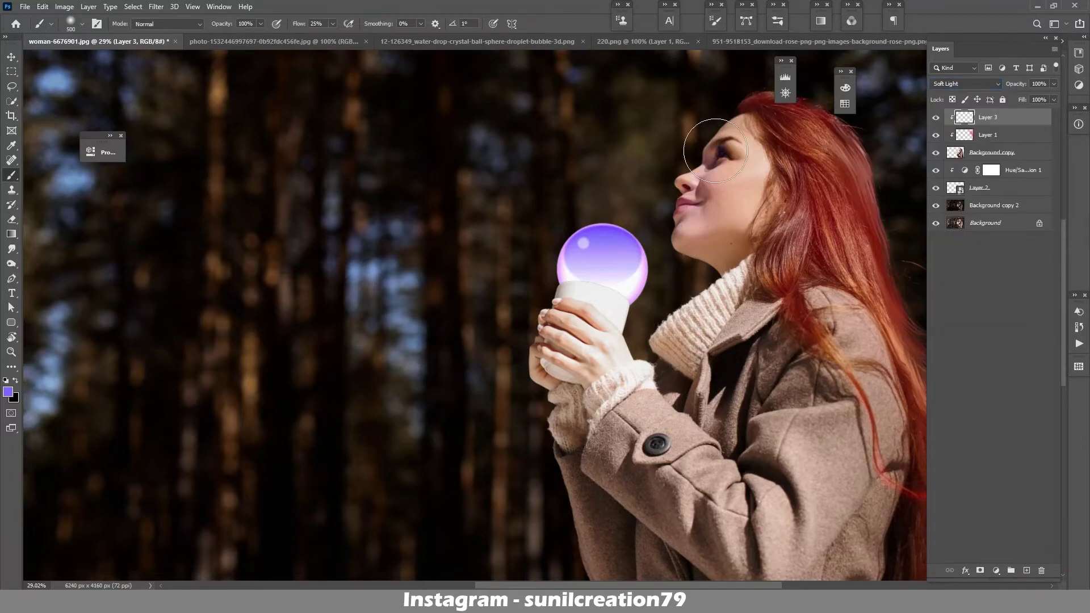
left_click_drag(687, 165, 732, 261)
Step: Erase the purple tint spilling onto the hair with a large eraser
key("e")
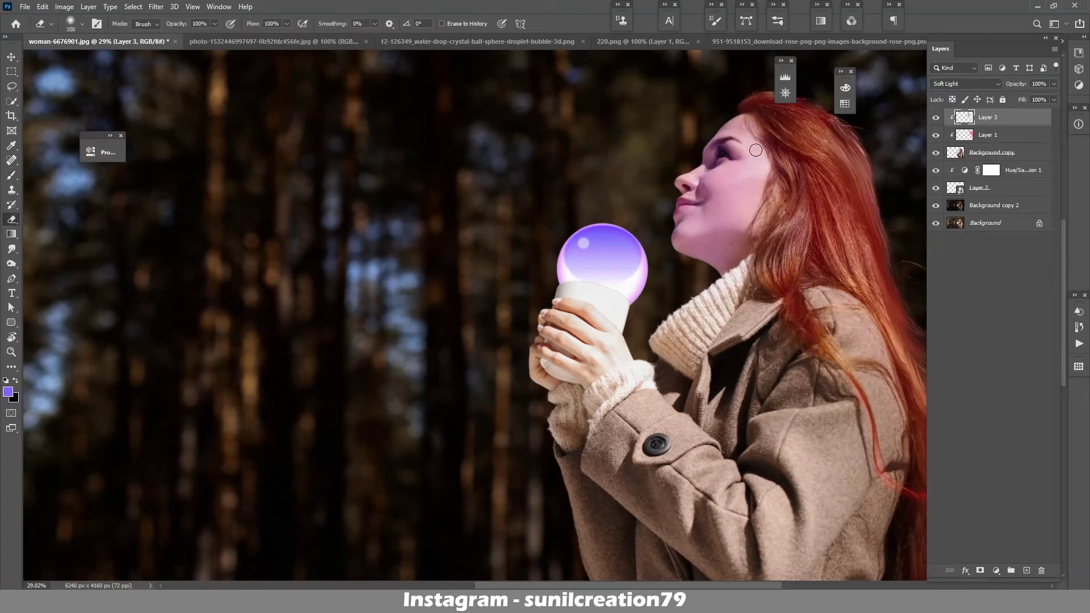
key("bracketright")
key("bracketright")
key("bracketright")
left_click_drag(748, 123, 800, 283)
key("z")
mouse_move(499, 231)
left_mouse_down()
mouse_move(412, 245)
mouse_move(448, 246)
left_mouse_up()
Step: Close the water-drop image and drag the bokeh sparkle photo into the woman document
key("e")
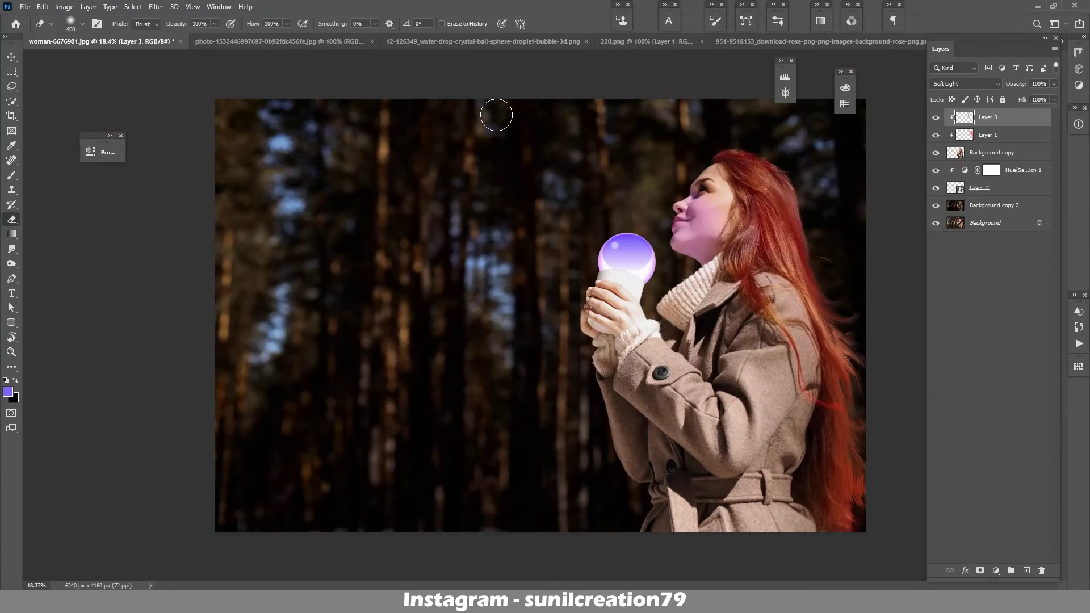
left_click(482, 42)
left_click(618, 42)
left_click(313, 44)
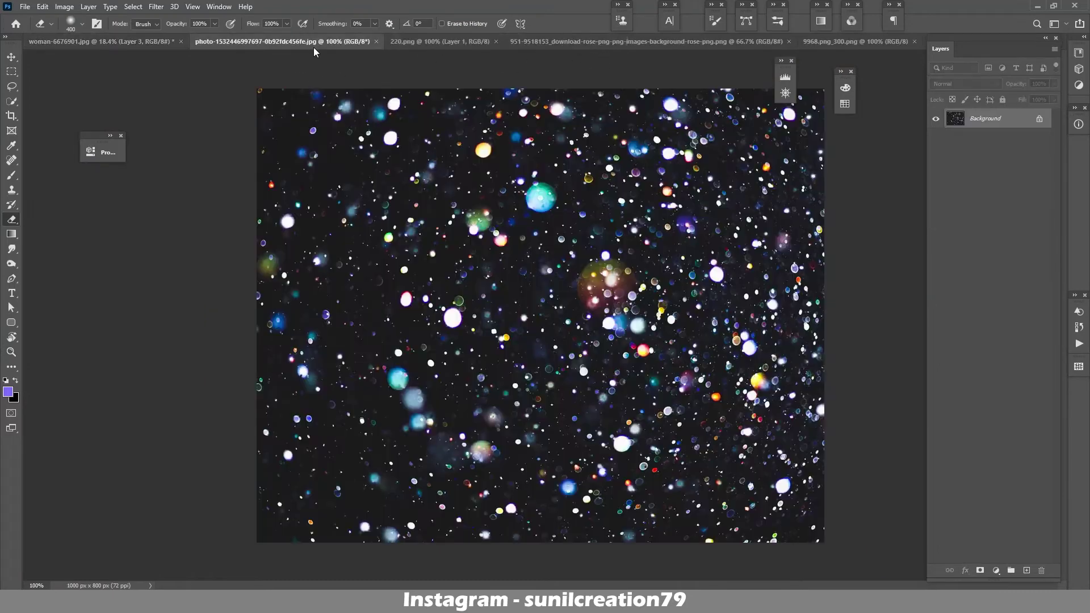
key("v")
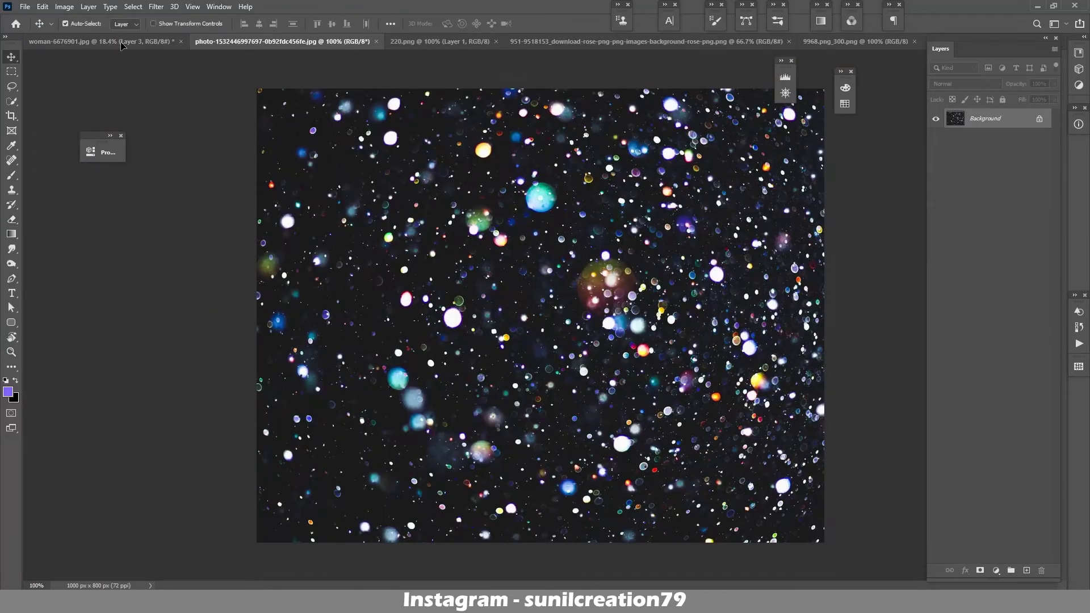
left_click_drag(121, 45, 542, 288)
Step: Convert the bokeh layer to a smart object and stretch it to cover the whole photo
key("ctrl+t")
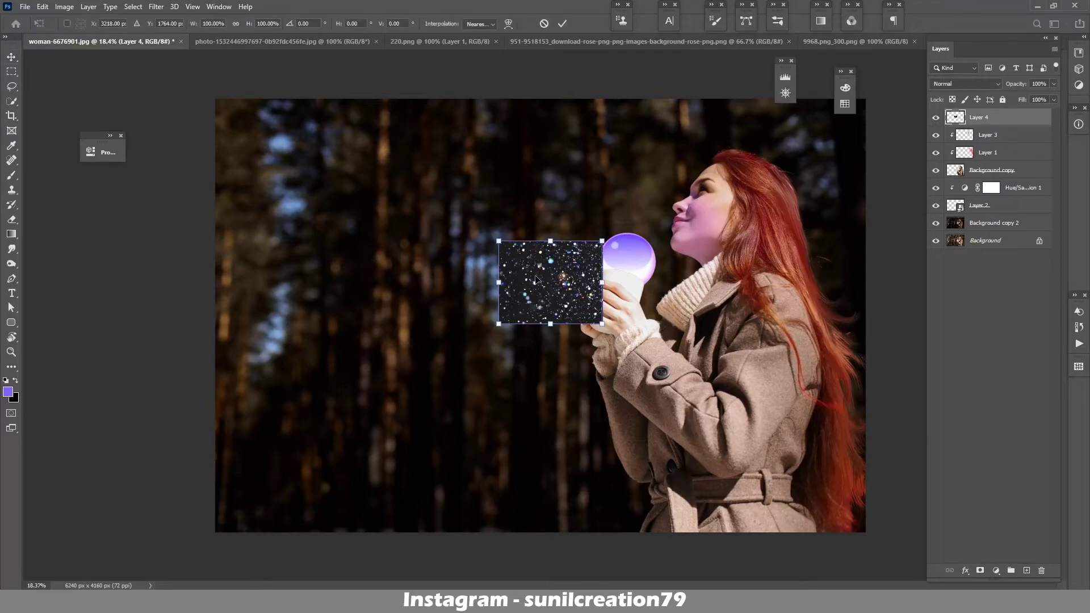
mouse_move(602, 243)
left_mouse_down()
mouse_move(732, 182)
mouse_move(780, 98)
left_mouse_up()
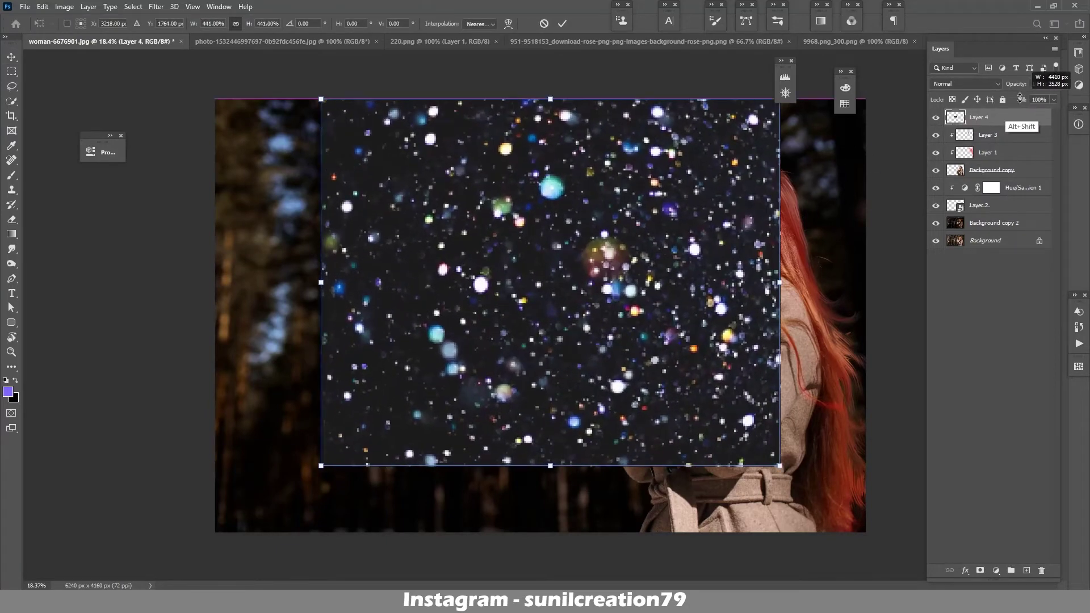
left_click(543, 24)
right_click(965, 119)
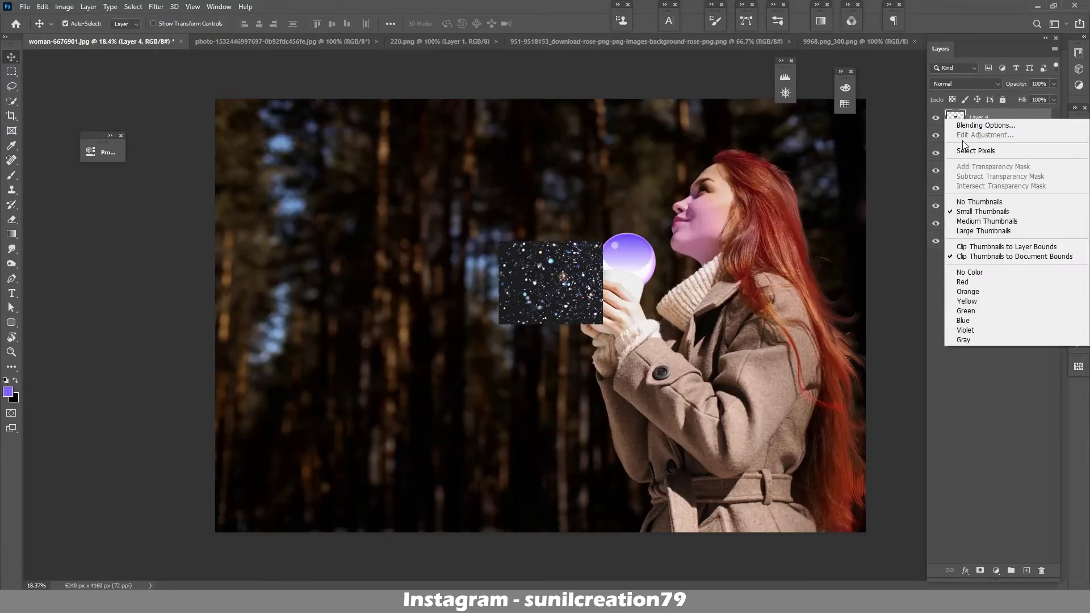
key("Escape")
right_click(989, 120)
left_click(976, 261)
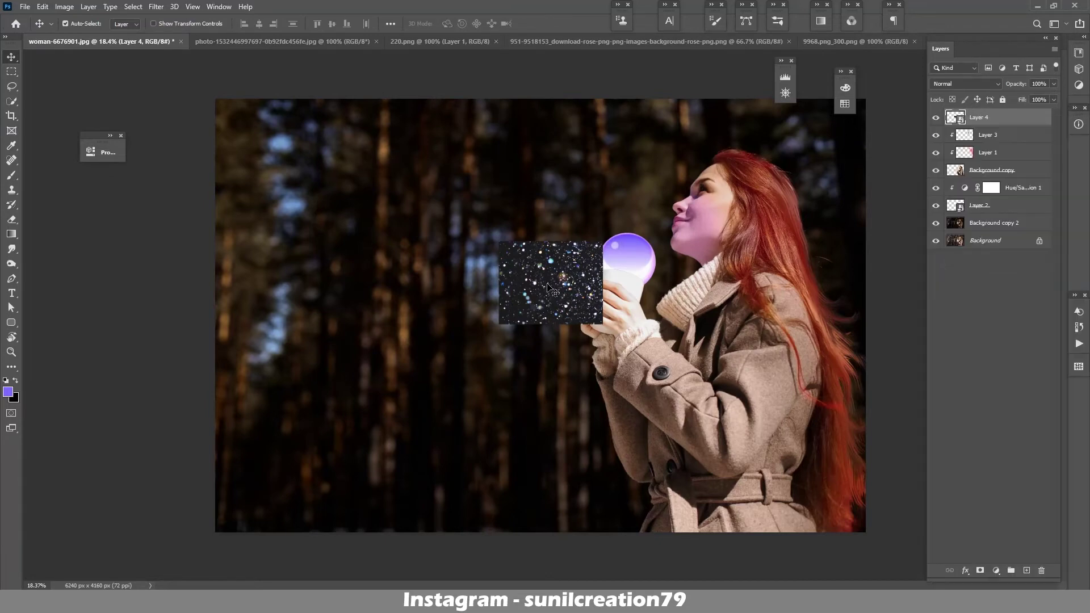
key("ctrl+t")
left_click_drag(498, 242, 282, 68)
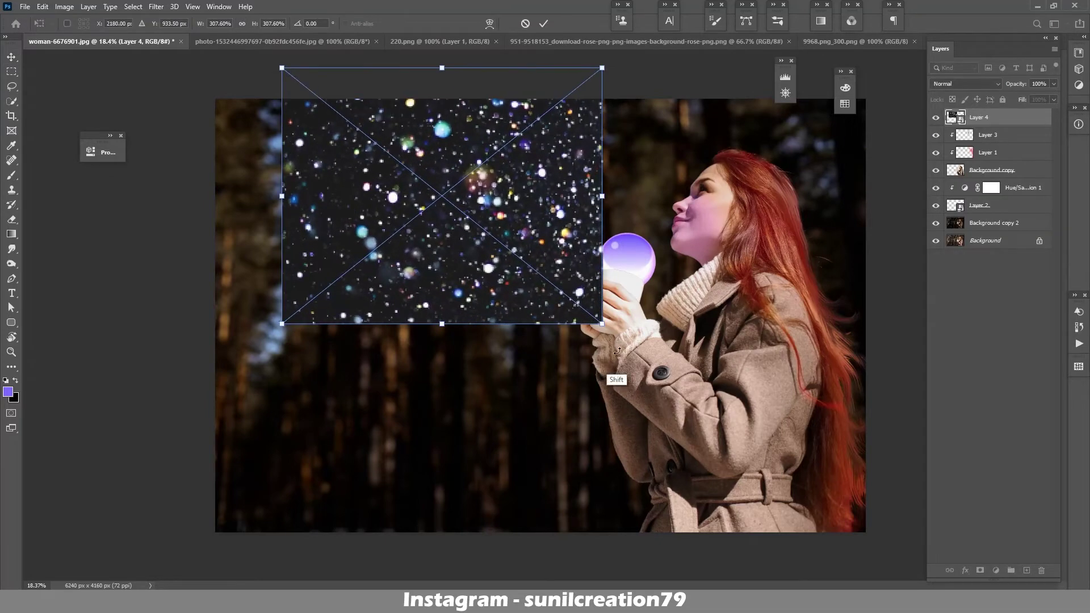
left_click_drag(602, 323, 881, 520)
left_click_drag(282, 303, 192, 303)
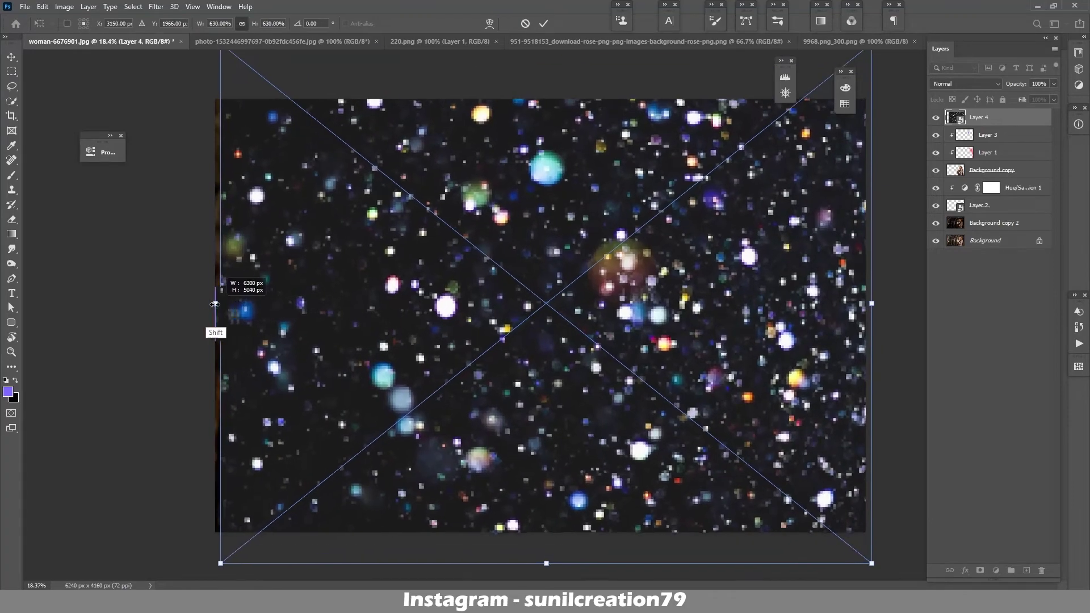
key("Return")
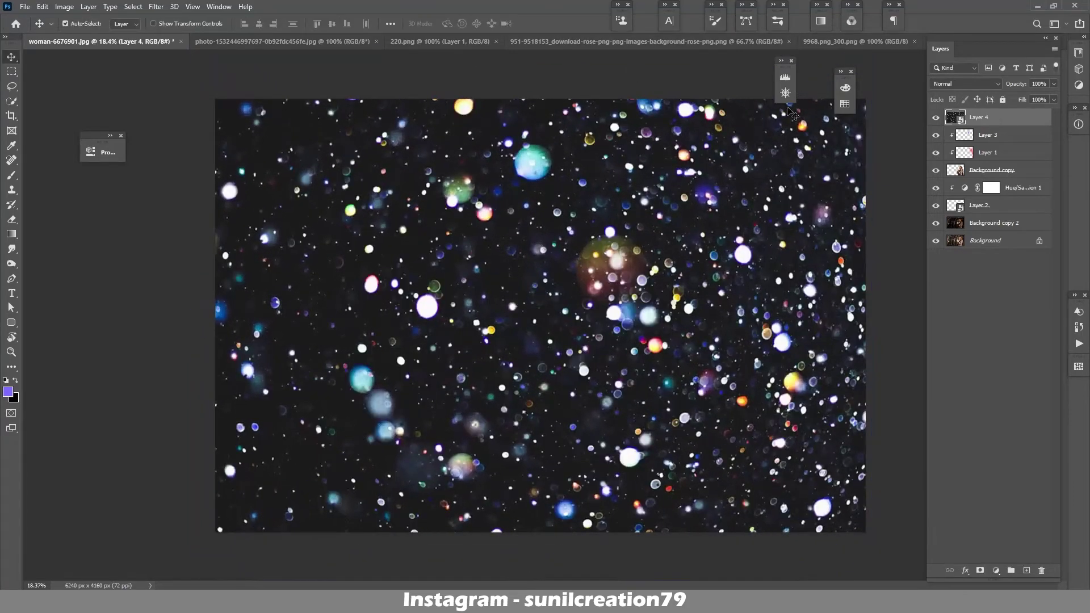
Step: Set the bokeh layer to Lighten blend mode at about 20% opacity
left_click(965, 84)
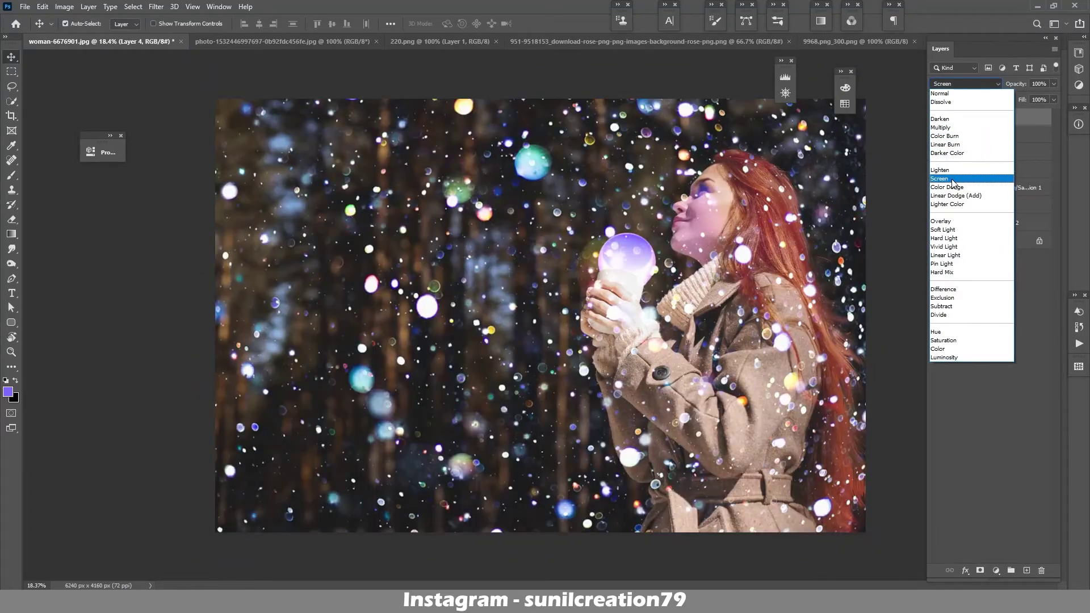
left_click(950, 171)
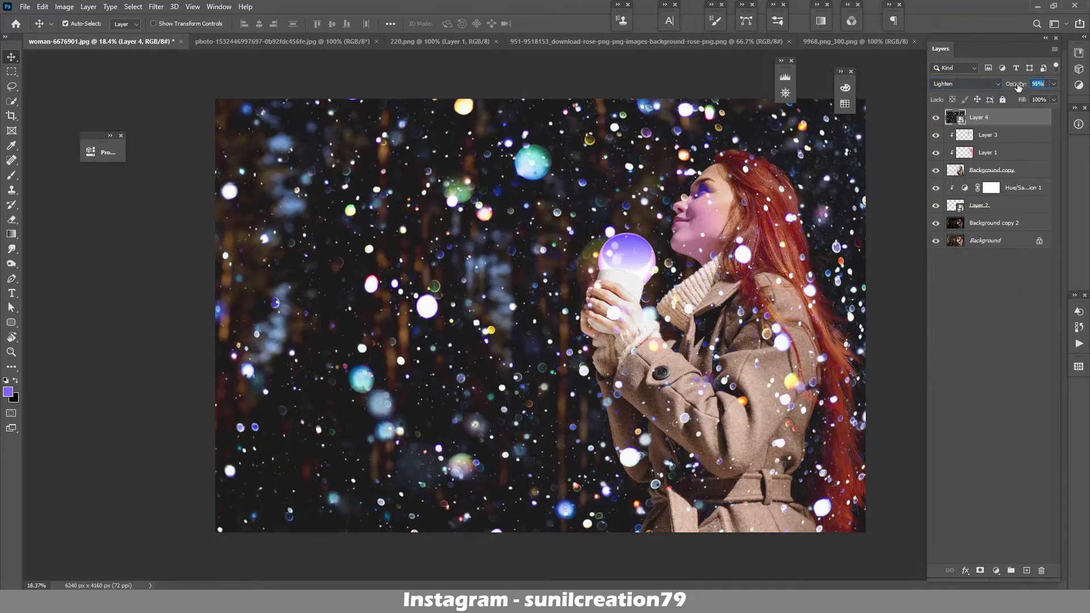
left_click_drag(1018, 86, 1008, 86)
left_click_drag(1017, 85, 1018, 86)
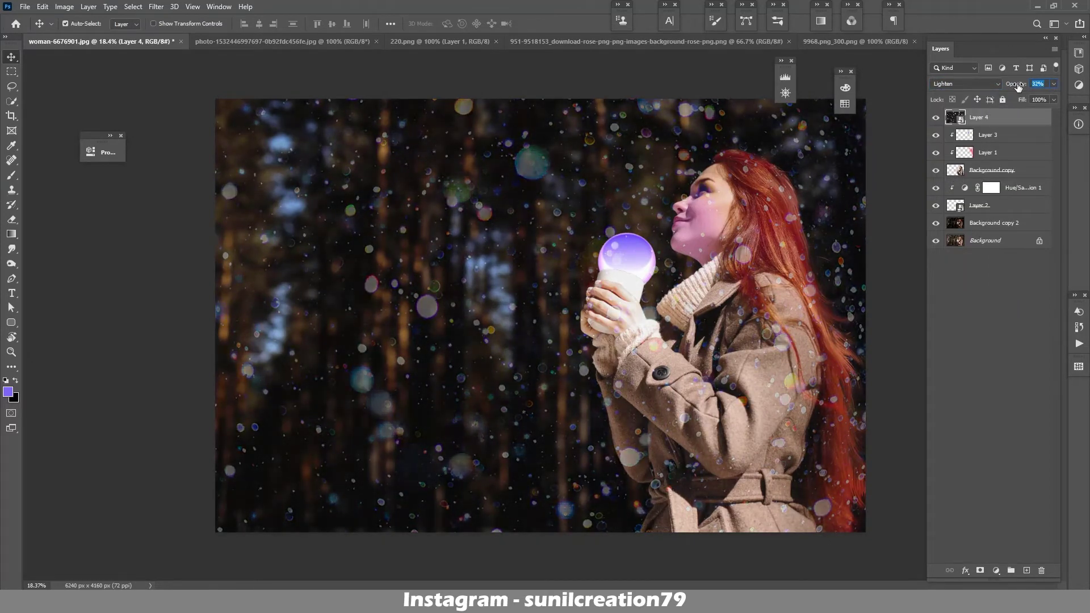
left_click_drag(1018, 85, 1011, 96)
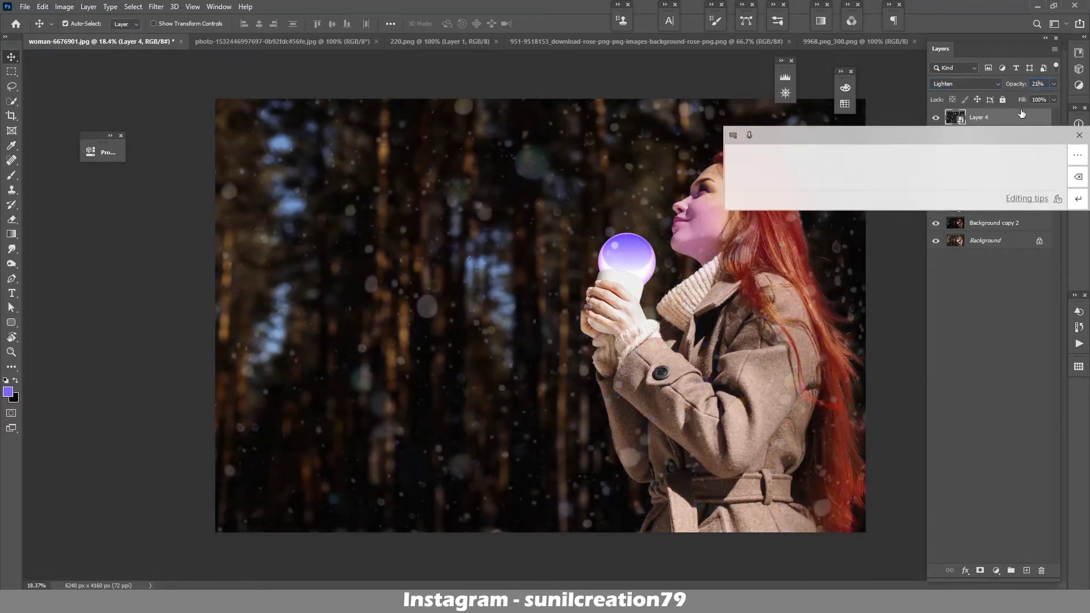
left_click(996, 570)
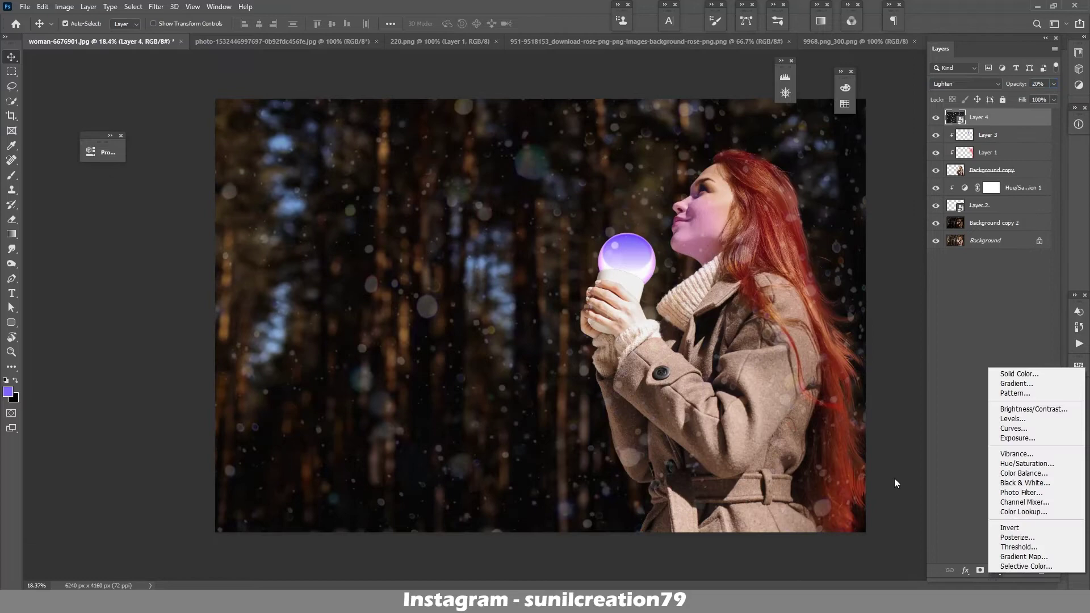
Step: Add a Curves layer with the RGB point pulled up-left, toggling it to compare
left_click(1014, 428)
left_click_drag(238, 285, 205, 268)
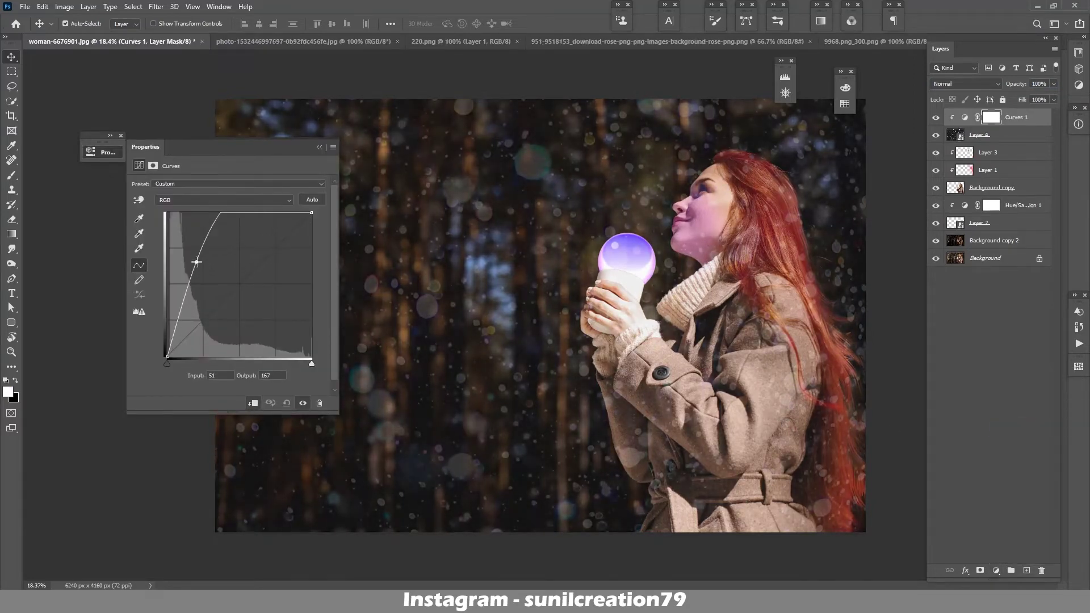
left_click(319, 147)
left_click(935, 118)
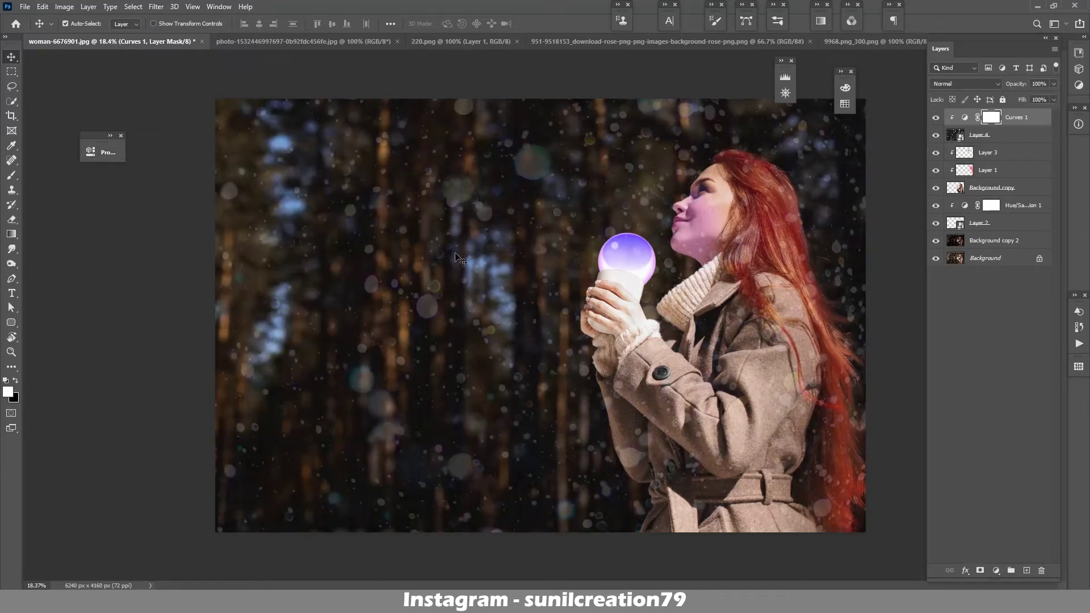
Step: Close the sparkle photo and drag the round glow image onto the portrait's purple globe
left_click(279, 45)
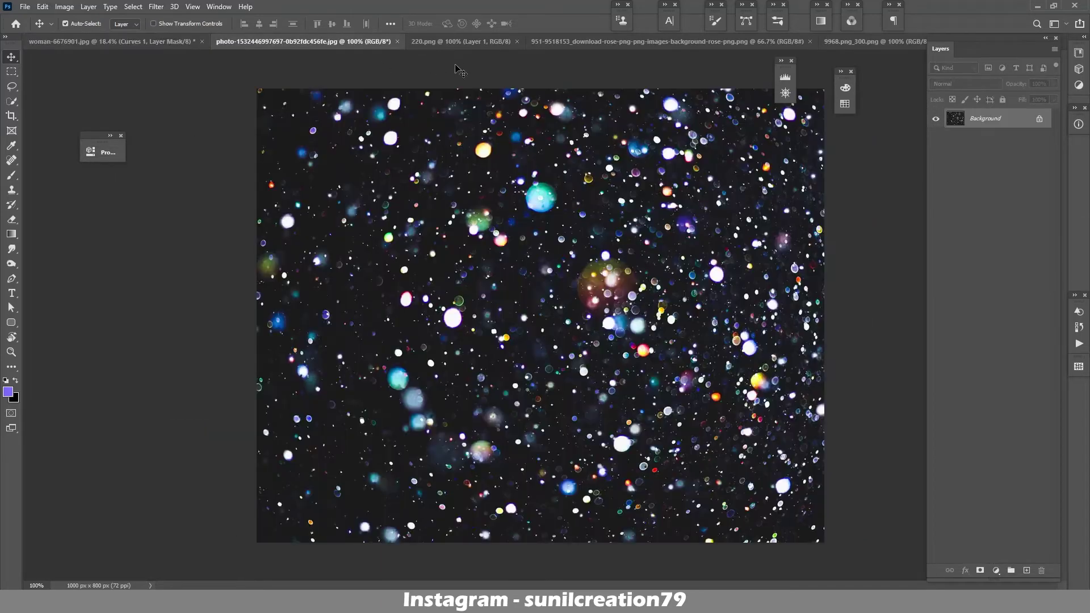
key("ctrl+w")
left_click(294, 43)
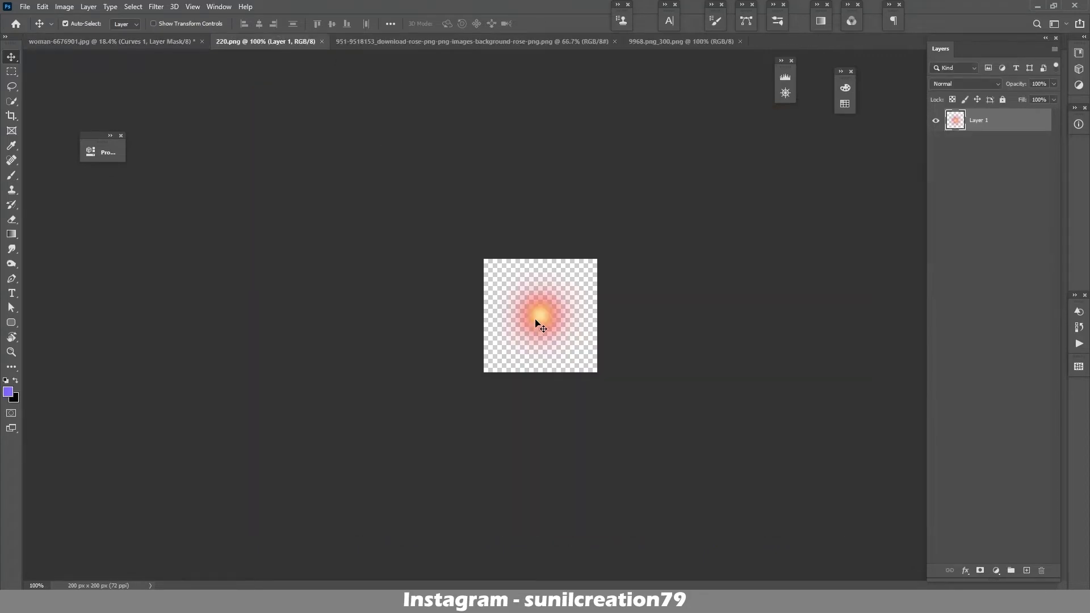
left_click_drag(540, 326, 290, 117)
left_click_drag(629, 258, 630, 261)
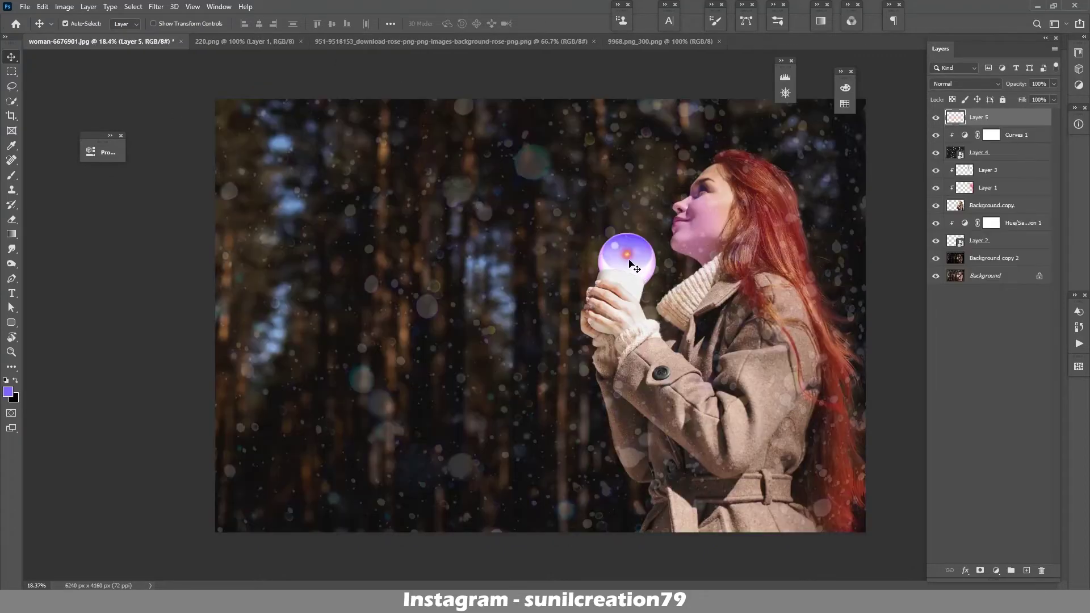
Step: Select the rose with Select > Subject, then lasso-subtract its leaves and stem
left_click(363, 41)
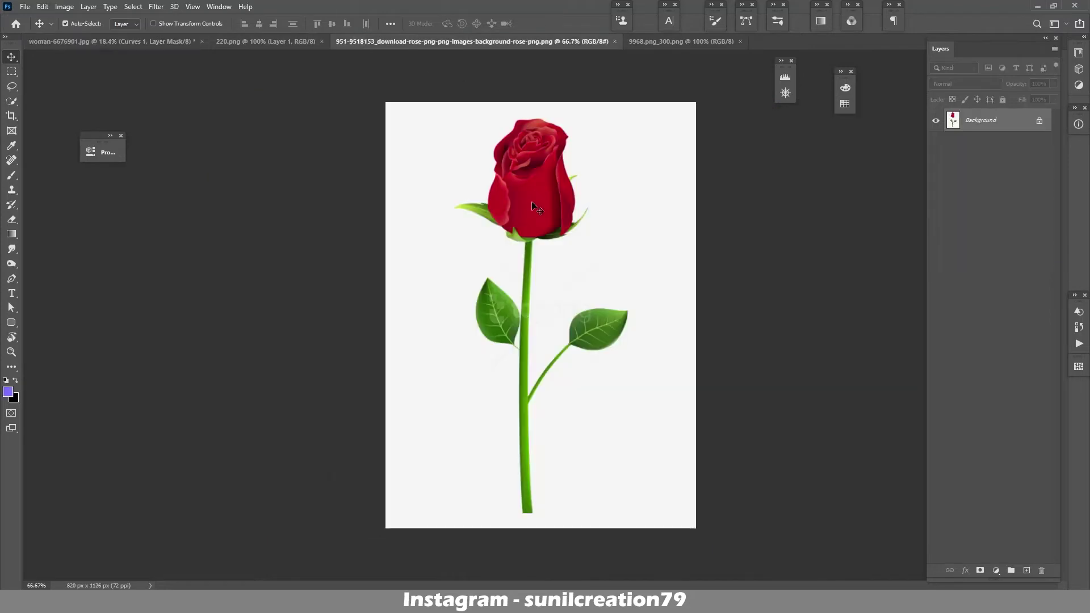
left_click(133, 6)
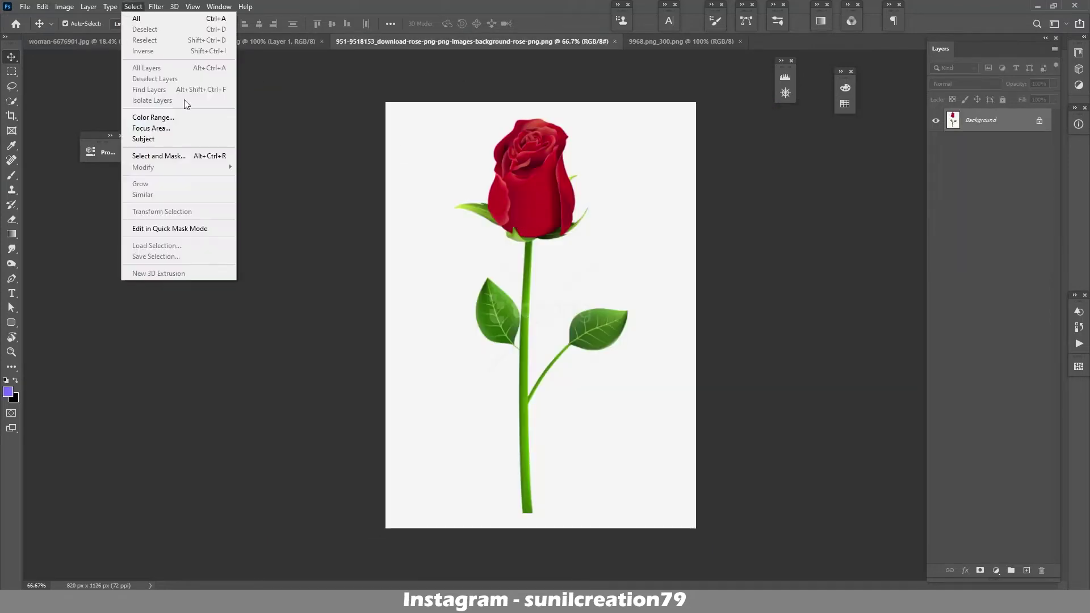
left_click(153, 138)
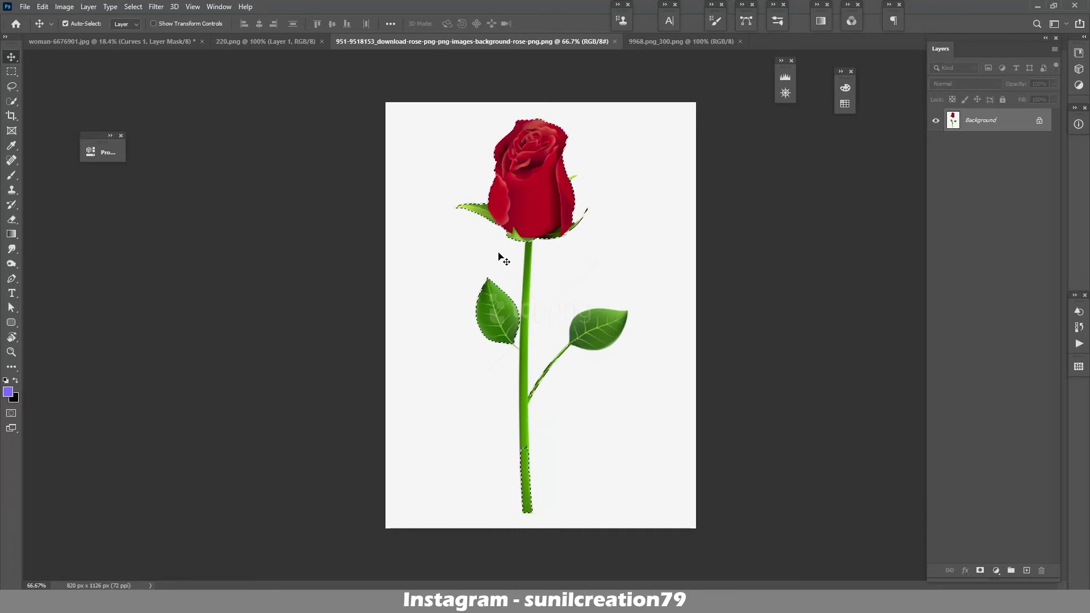
left_click(12, 86)
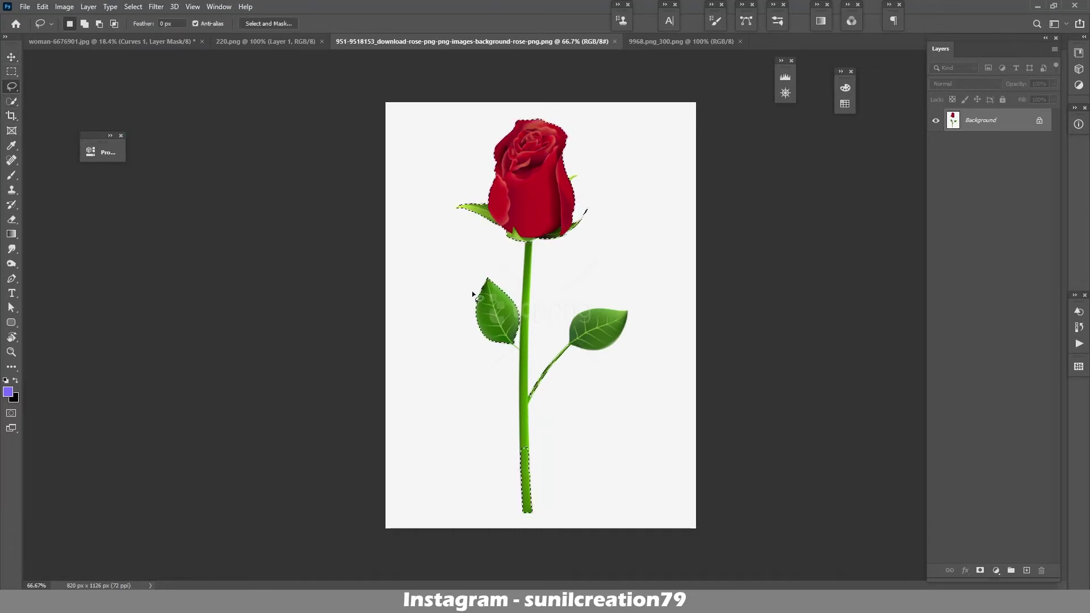
left_click_drag(459, 283, 461, 391)
left_click_drag(459, 284, 461, 286)
Step: Switch to the Move tool and bring the portrait document back to front
key("alt+v")
key("Escape")
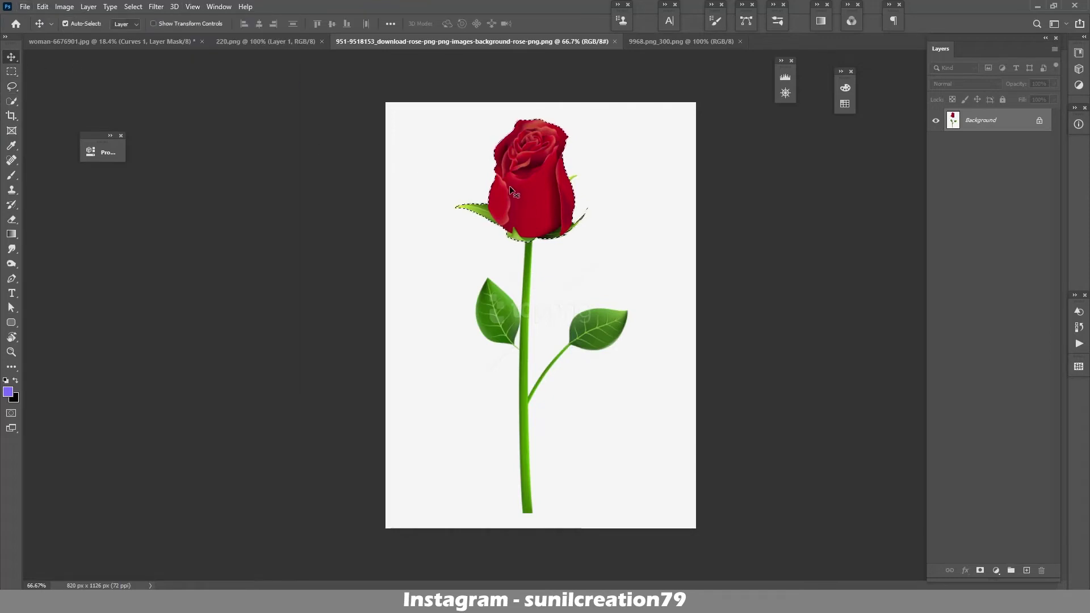
key("ctrl+BackSpace")
left_click(131, 43)
Step: Drop the rose head into the glass globe and rotate it slightly to tilt
mouse_move(619, 228)
left_mouse_down()
mouse_move(632, 263)
mouse_move(647, 266)
left_mouse_up()
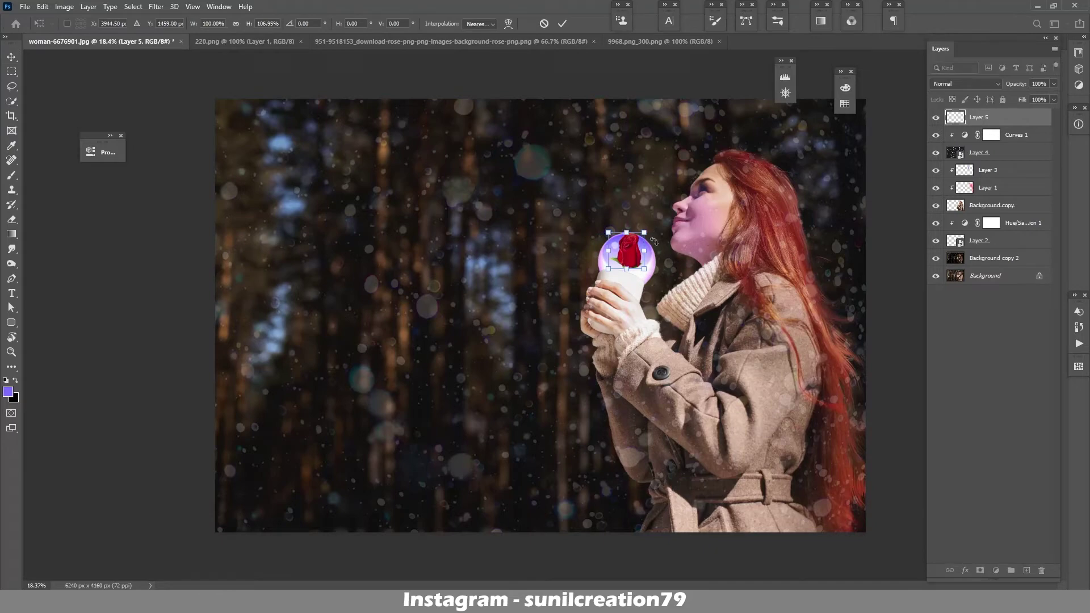
key("l")
key("ctrl+t")
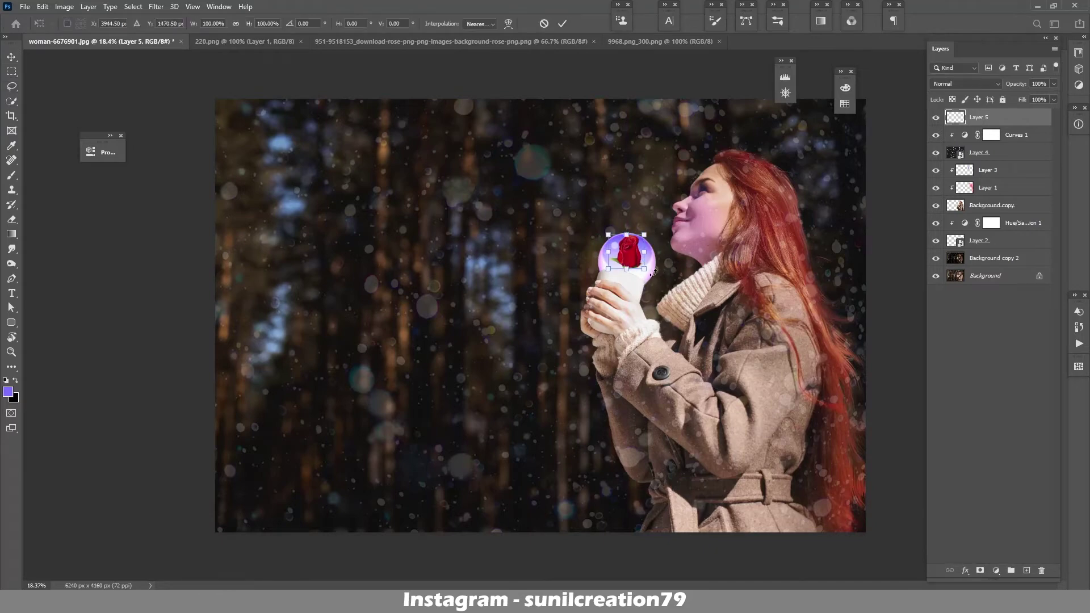
mouse_move(653, 273)
left_mouse_down()
mouse_move(634, 257)
mouse_move(673, 254)
left_mouse_up()
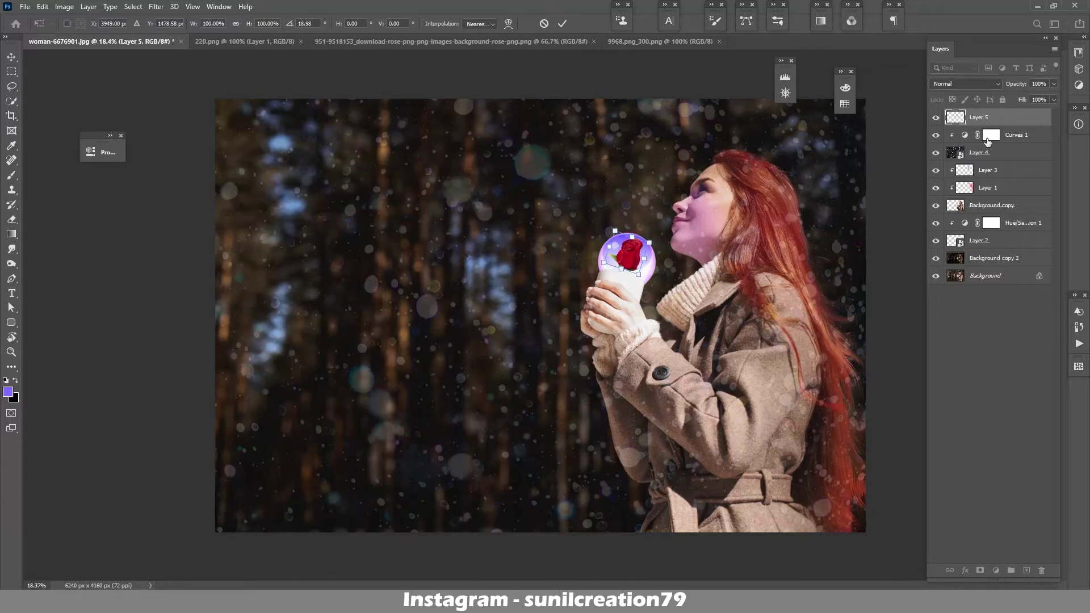
Step: Move the rose layer above Hue/Saturation 1 so it stays red
left_click_drag(987, 142, 988, 231)
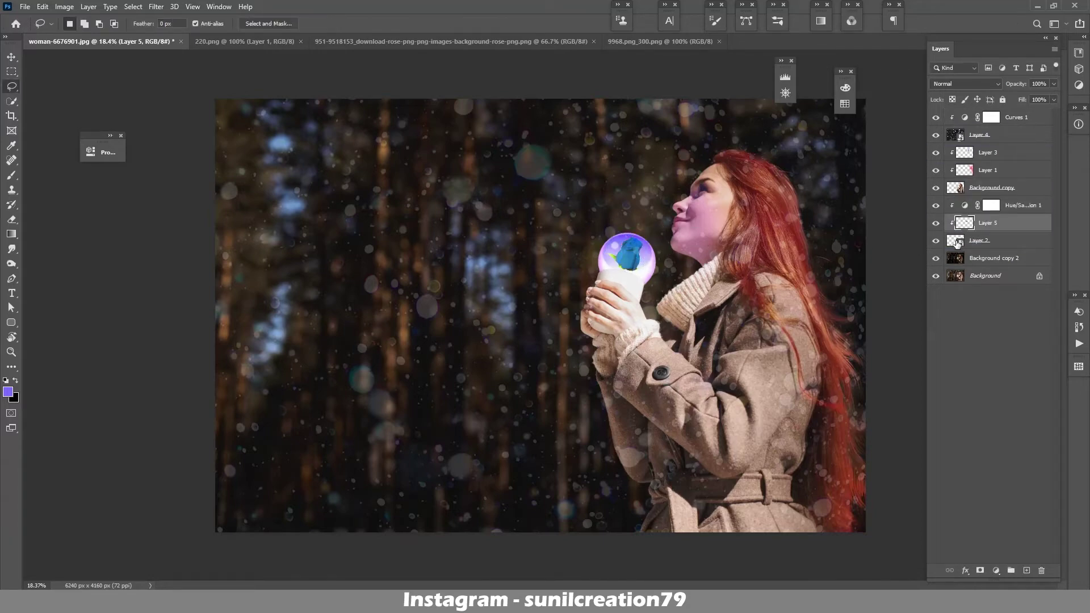
left_click_drag(988, 226, 986, 206)
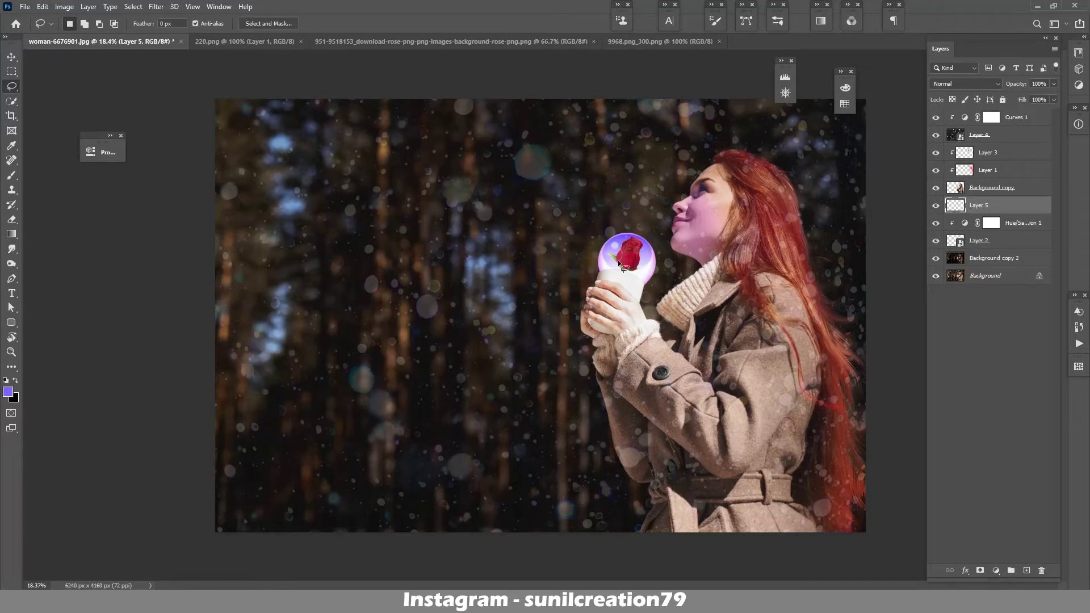
key("v")
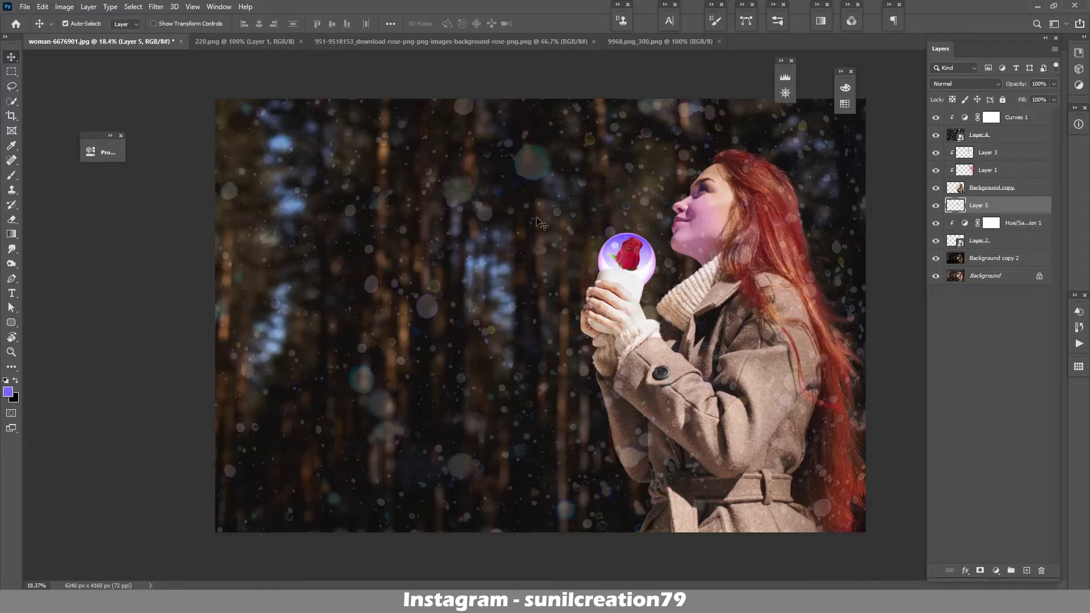
key("ctrl+t")
Step: Finish placing the rose, then bring the round orange glow into the portrait and resize it
left_click_drag(628, 258, 638, 273)
key("Return")
left_click(278, 43)
mouse_move(546, 321)
left_mouse_down()
mouse_move(100, 46)
mouse_move(632, 282)
mouse_move(884, 276)
left_mouse_up()
key("ctrl+t")
key("Return")
Step: Move the orange glow onto the rose globe and blend it in Overlay at full opacity
left_click_drag(963, 212, 959, 120)
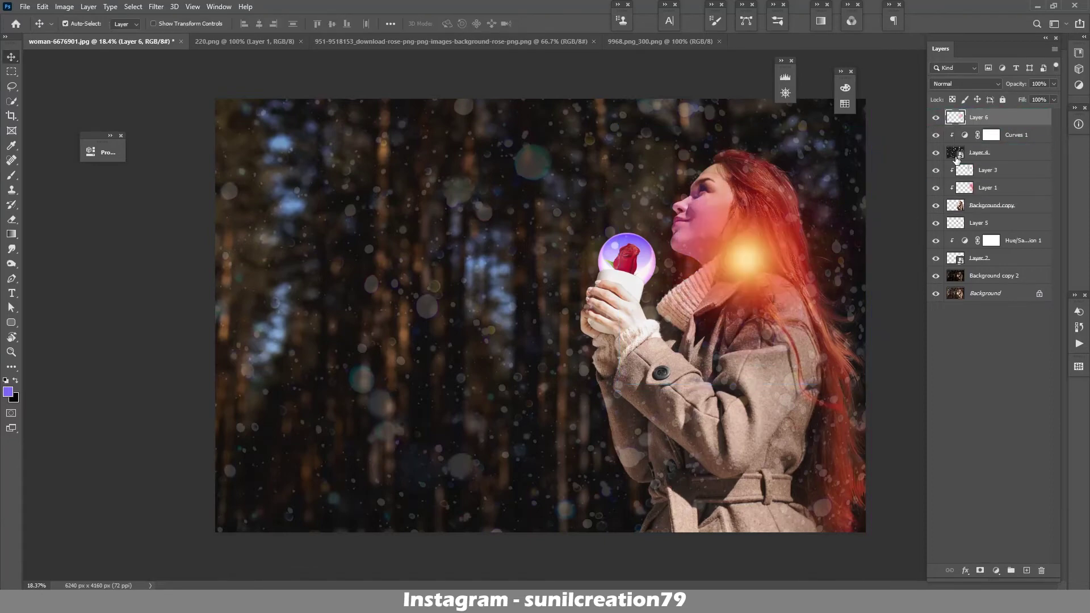
left_click_drag(715, 268, 625, 268)
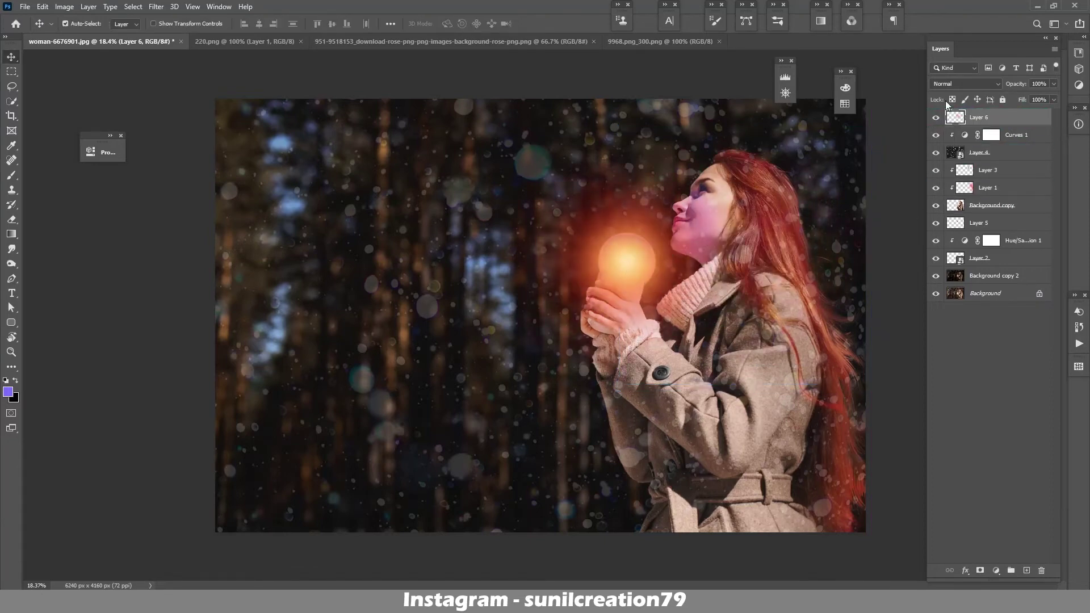
left_click(965, 83)
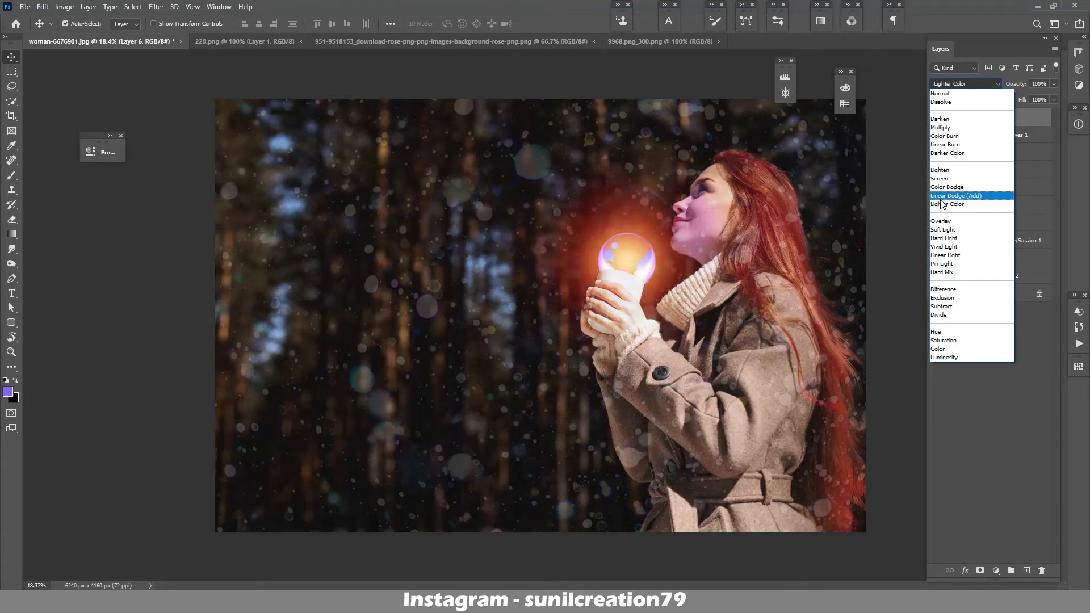
left_click(938, 179)
left_click_drag(1019, 85, 993, 85)
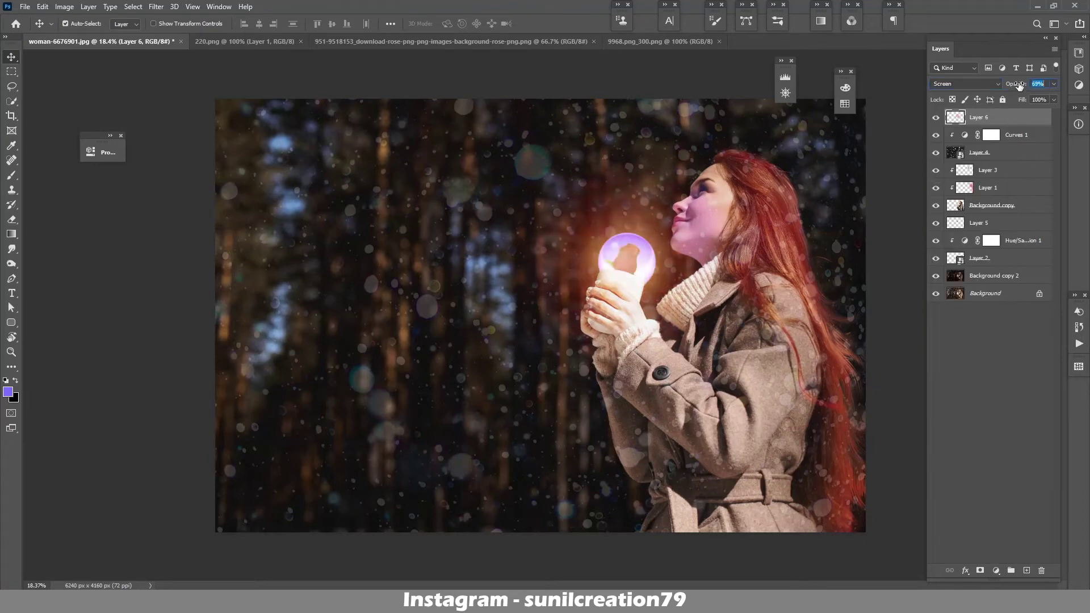
left_click(967, 83)
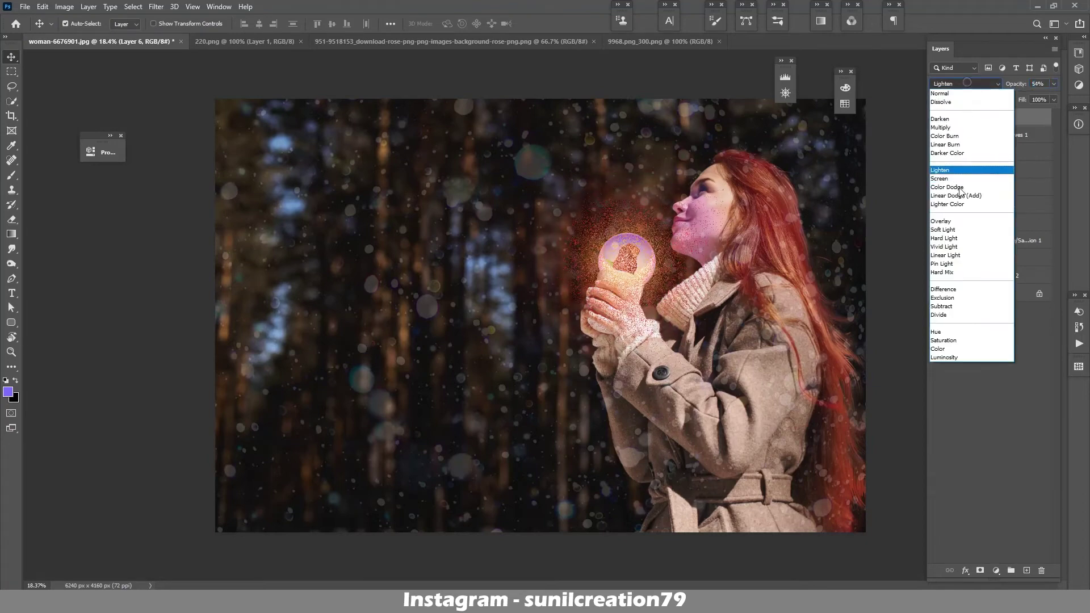
left_click(944, 222)
left_click_drag(1020, 87, 1027, 100)
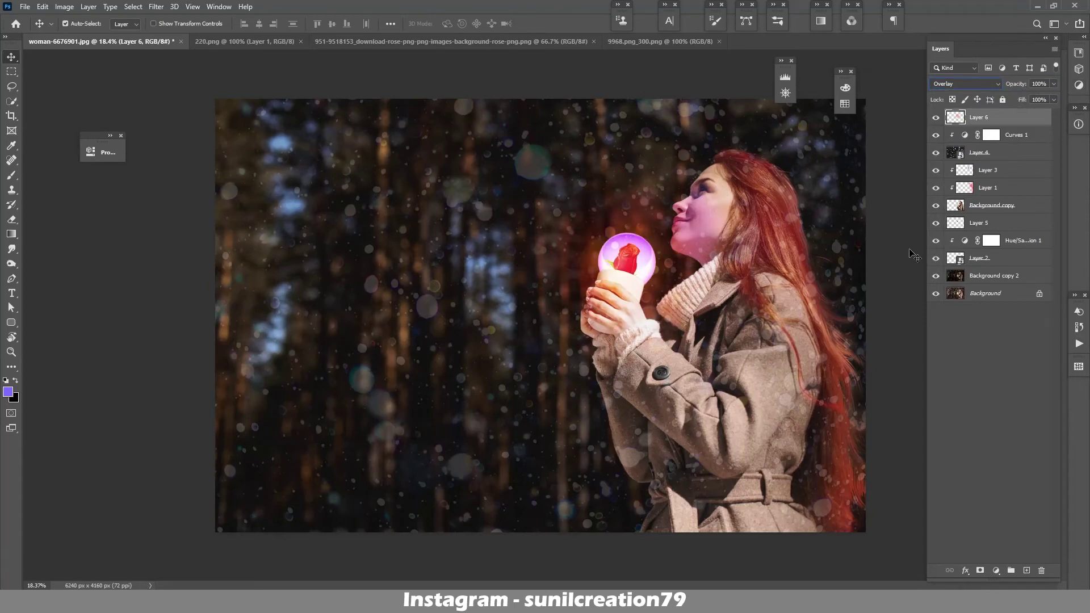
Step: Put the glow below Background copy, enlarge it, and add a duplicate at 26% opacity
left_click_drag(977, 117, 990, 233)
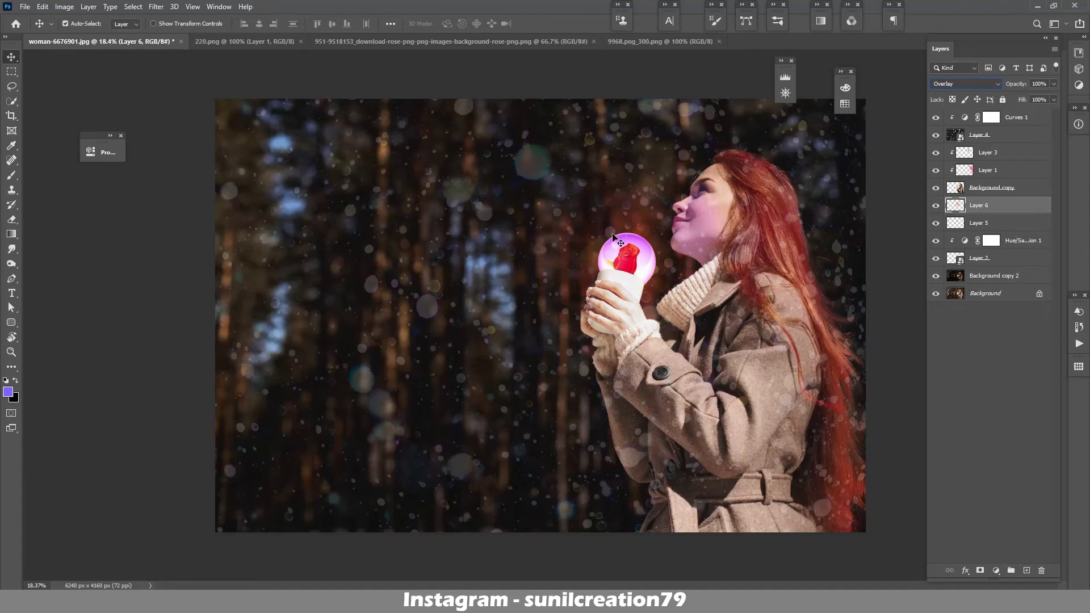
key("ctrl+t")
mouse_move(752, 388)
left_mouse_down()
mouse_move(865, 442)
mouse_move(841, 431)
left_mouse_up()
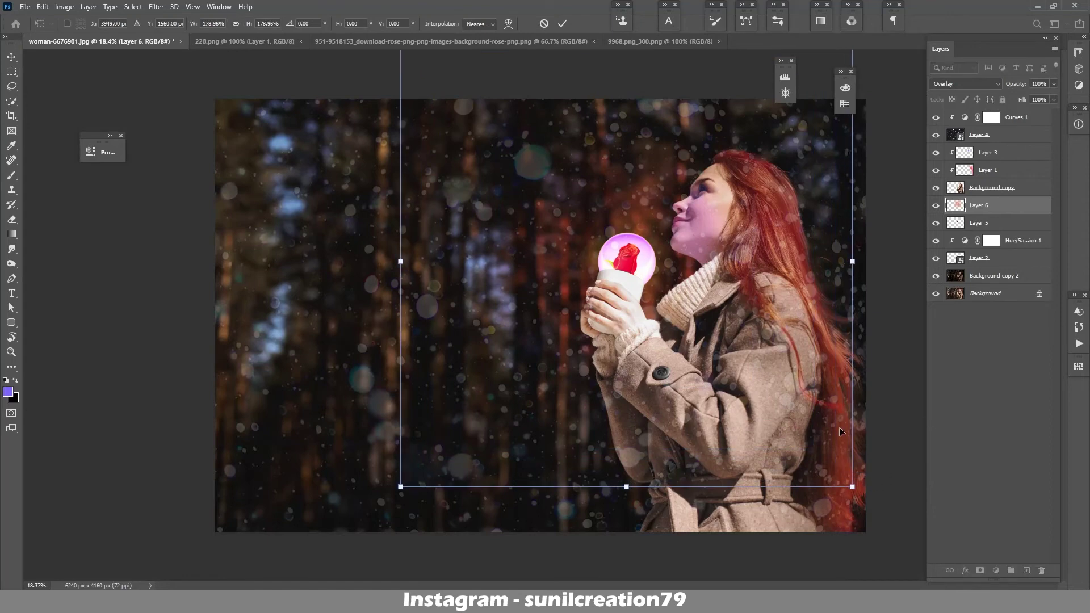
key("Return")
key("ctrl+j")
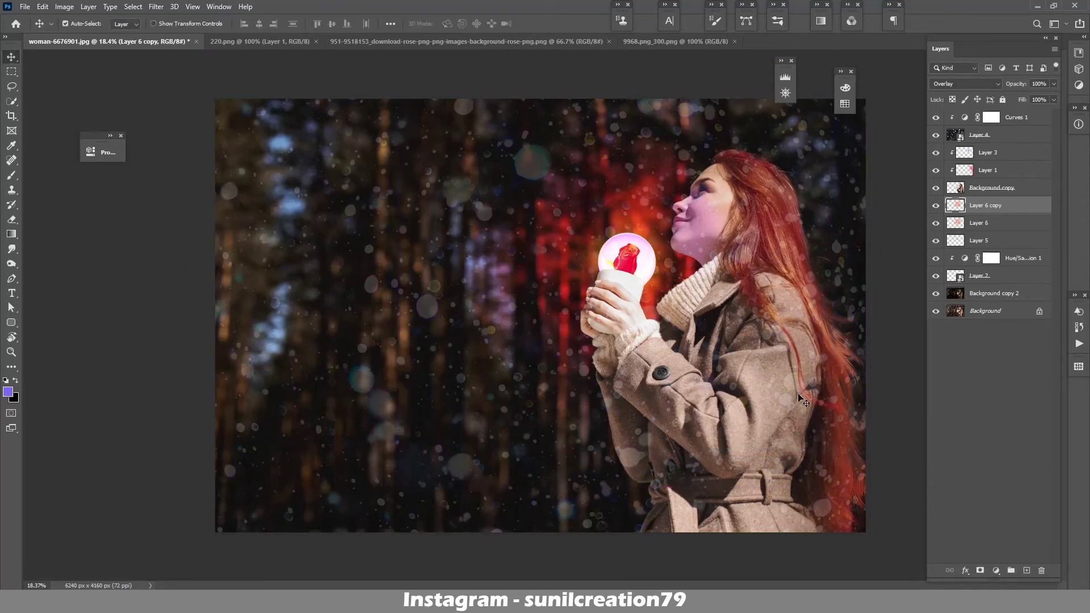
left_click_drag(1015, 84, 1015, 84)
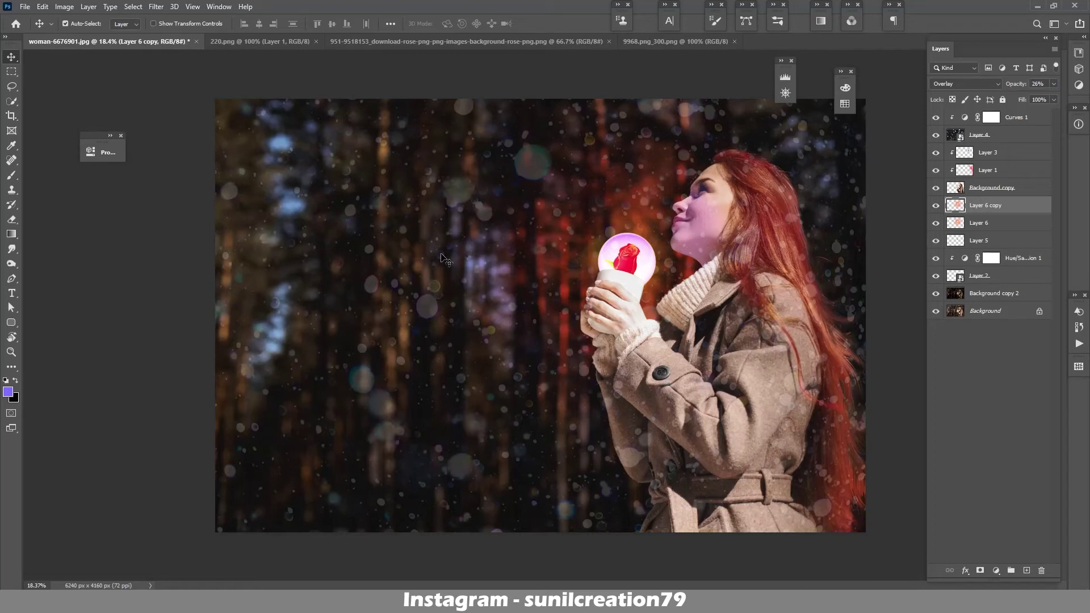
left_click(281, 42)
Step: Drag the bokeh sparkle image into the portrait and try moving it above Curves 1
left_click(386, 42)
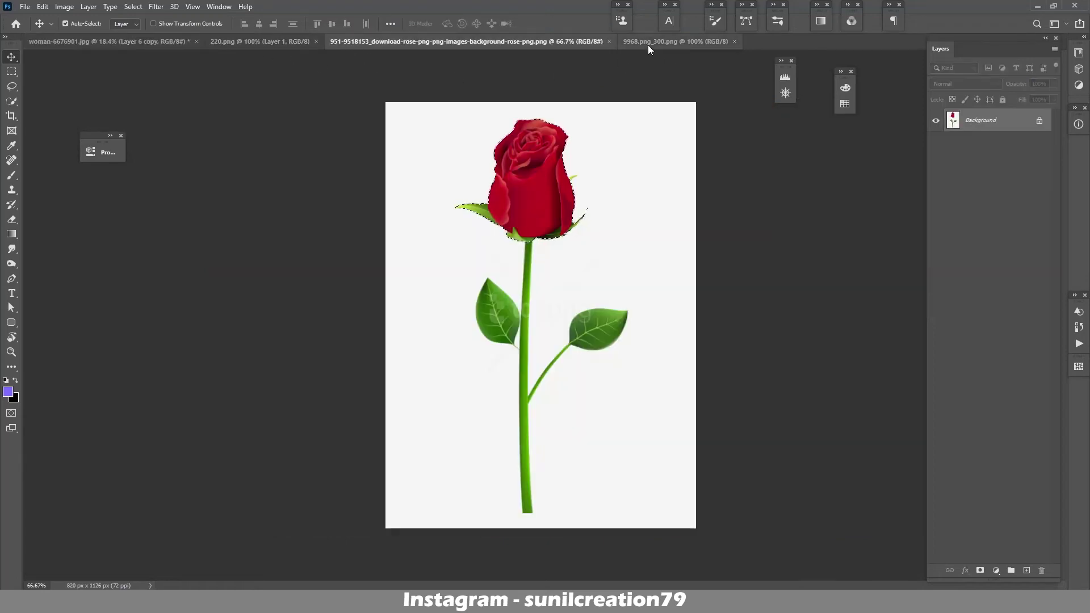
left_click(648, 42)
left_click_drag(507, 311, 601, 236)
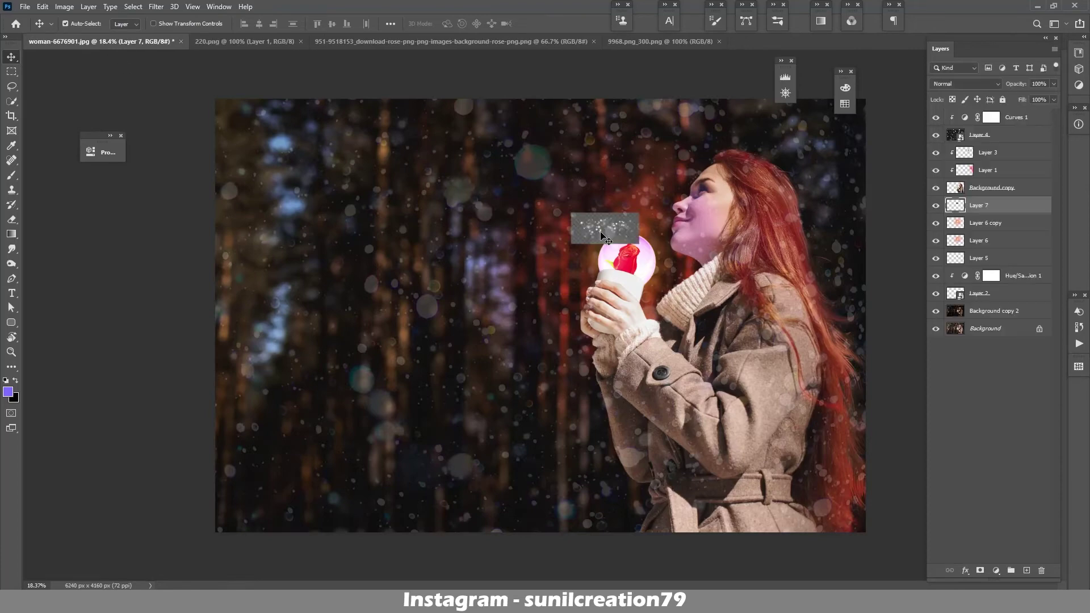
left_click(602, 236)
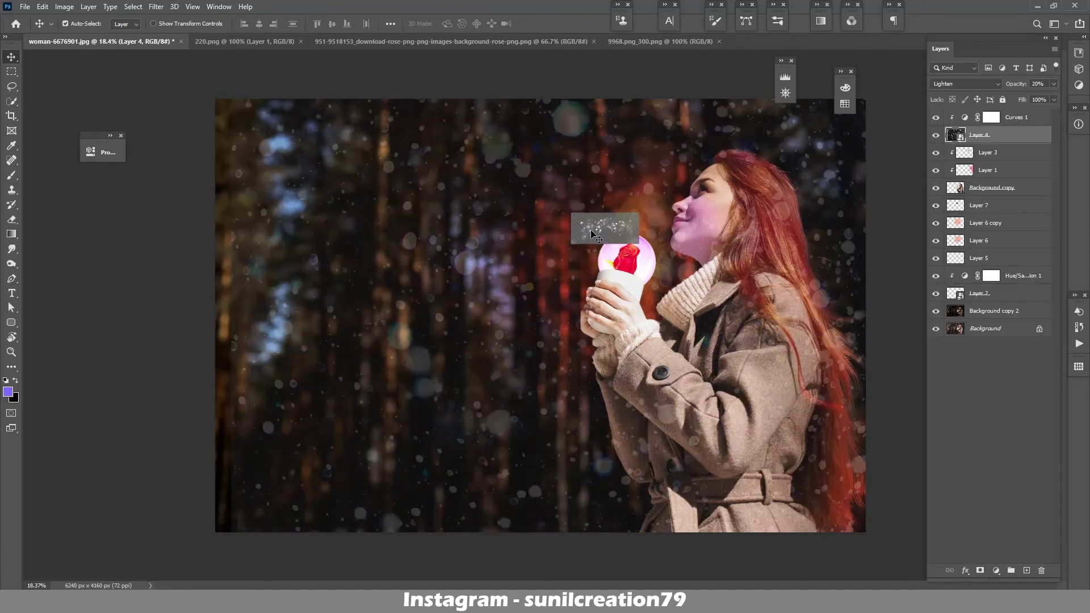
left_click_drag(979, 137, 977, 114)
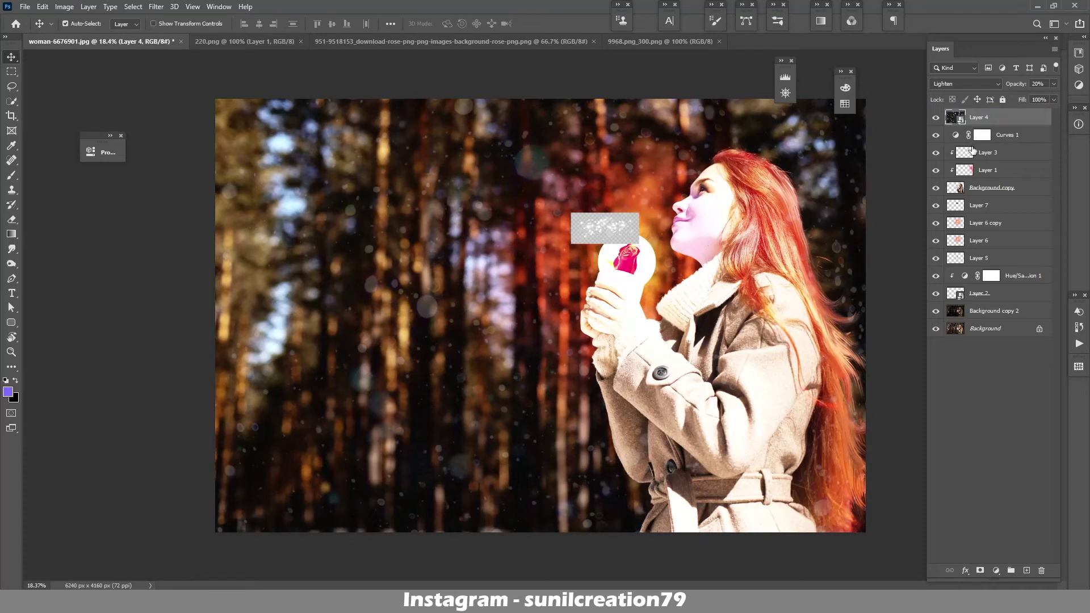
key("ctrl+z")
Step: Stretch the snowy Layer 7 overlay to cover the whole portrait
left_click(972, 208)
left_click(935, 206)
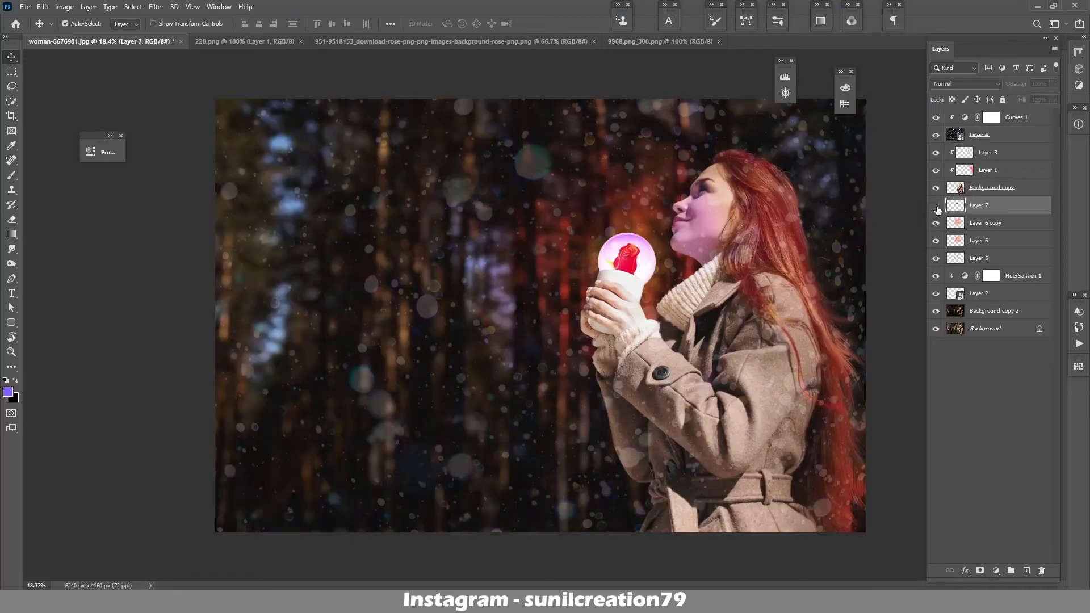
key("ctrl+t")
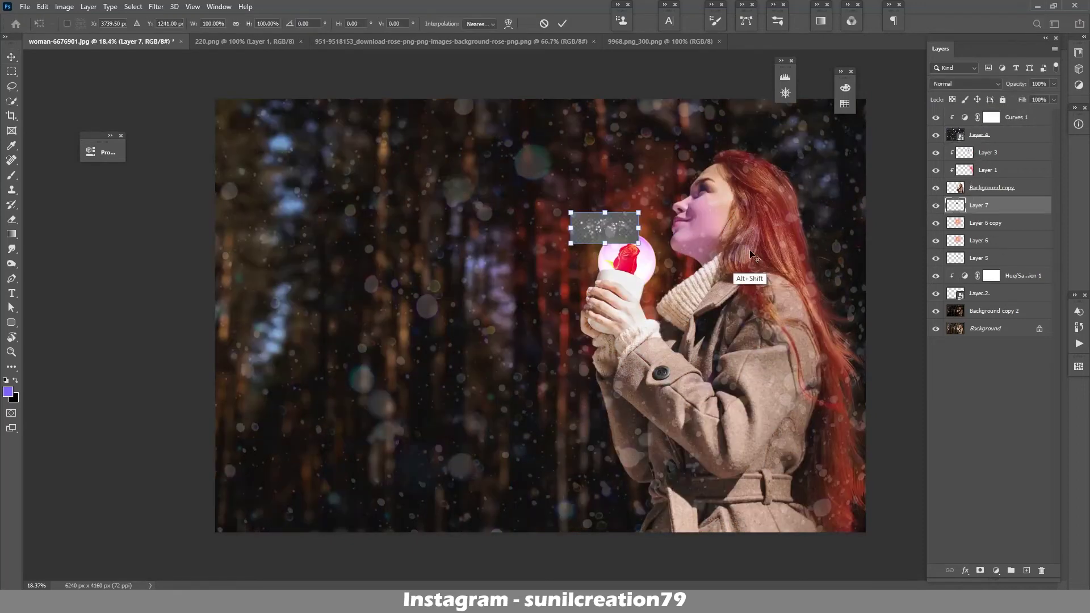
left_click_drag(750, 255, 972, 438)
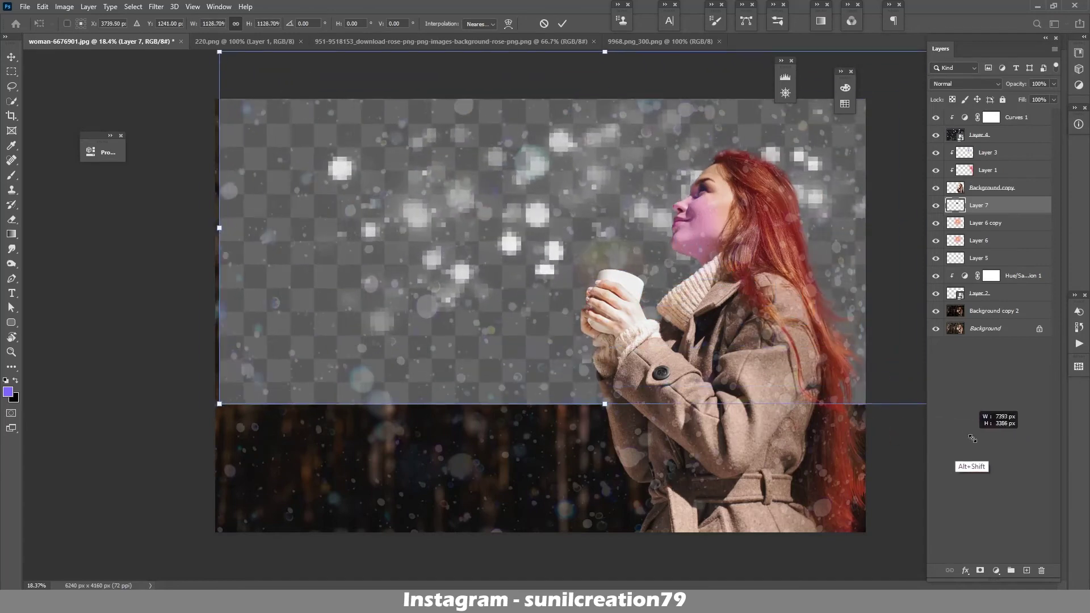
left_click_drag(972, 438, 1087, 559)
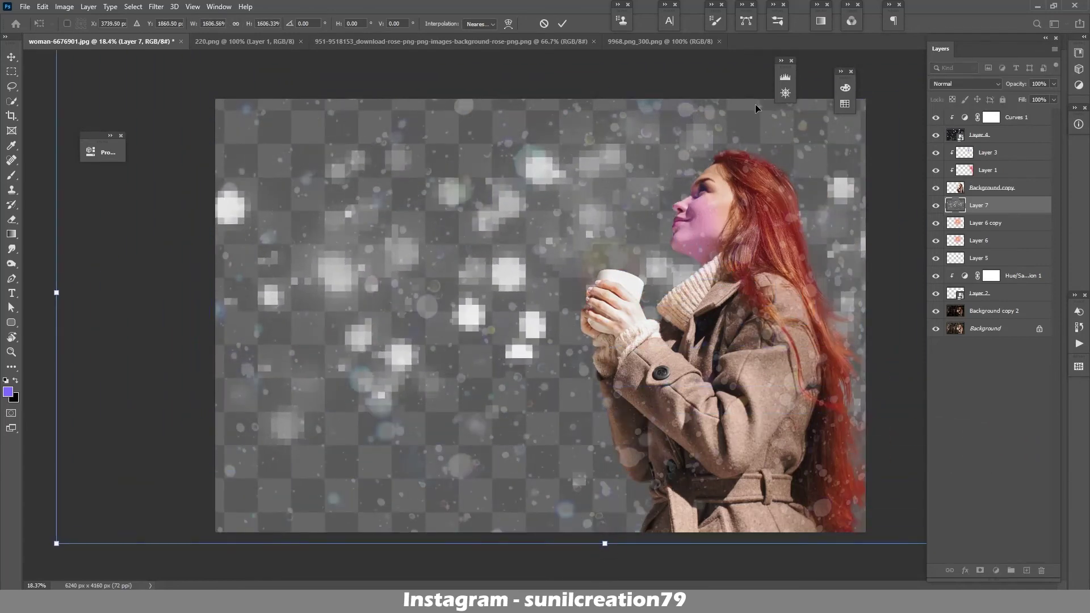
key("Return")
left_click(959, 84)
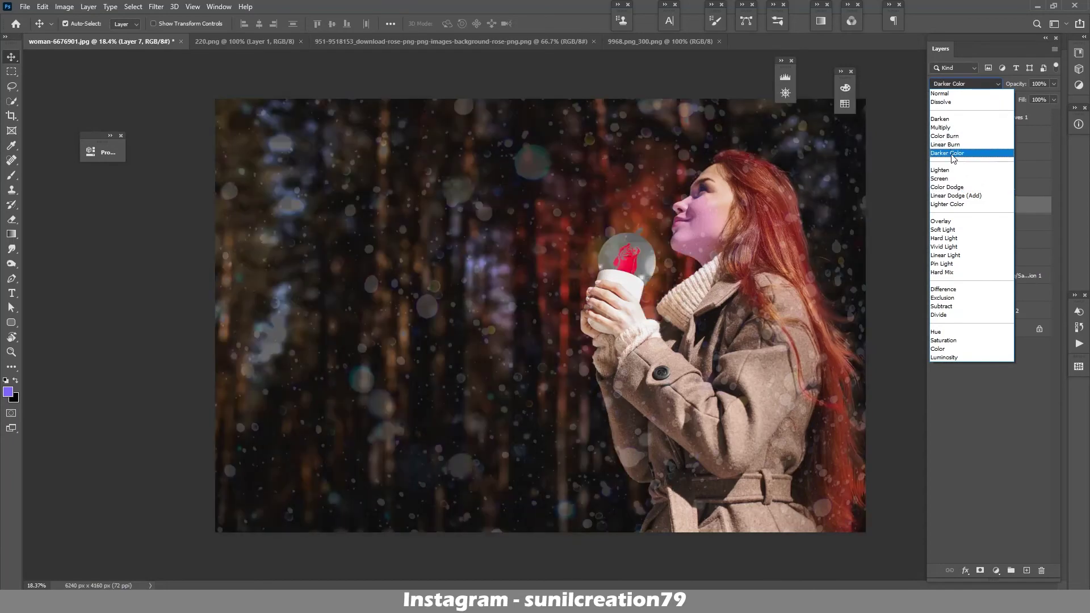
Step: Try Darker Color on Layer 7, compare it on and off, then switch to Hard Light
left_click(954, 153)
left_click(935, 208)
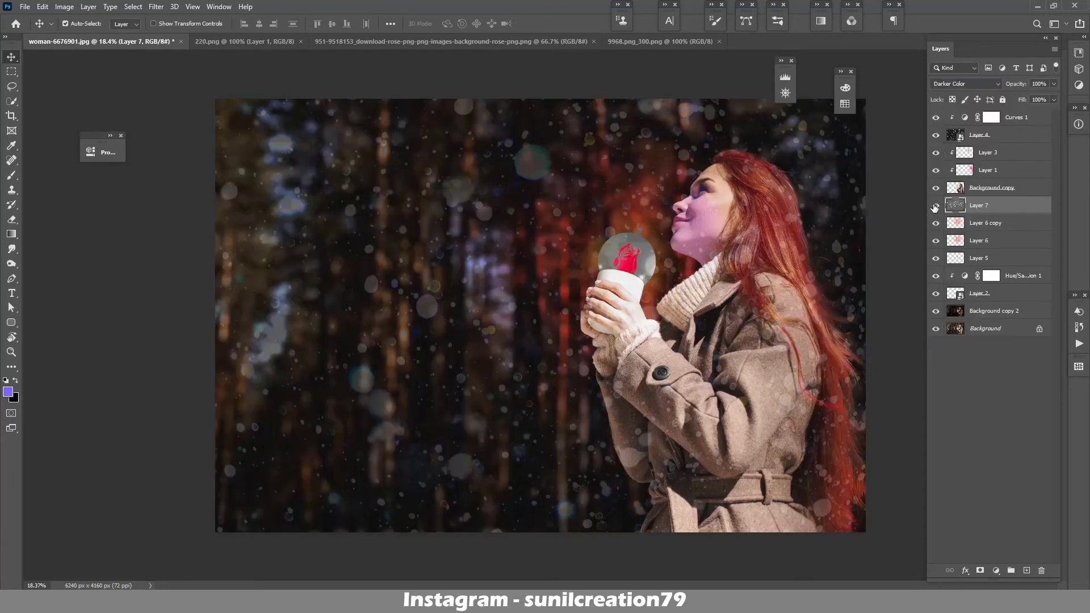
left_click(936, 208)
left_click(935, 209)
left_click(941, 84)
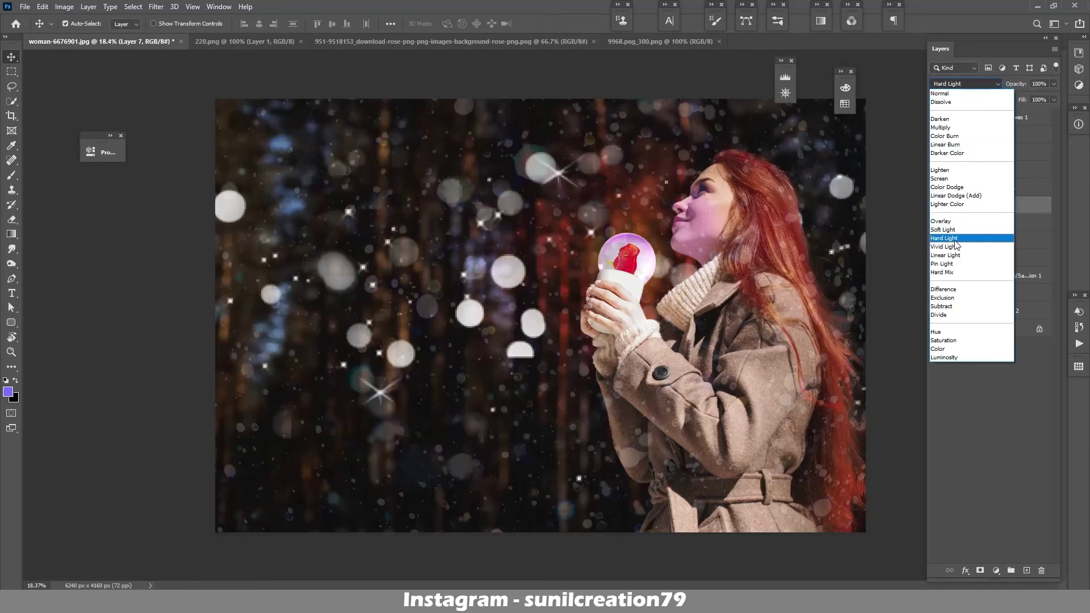
left_click(956, 238)
Step: Shrink the bokeh overlay, shift it toward the lower left, and add a layer mask
left_click(512, 263)
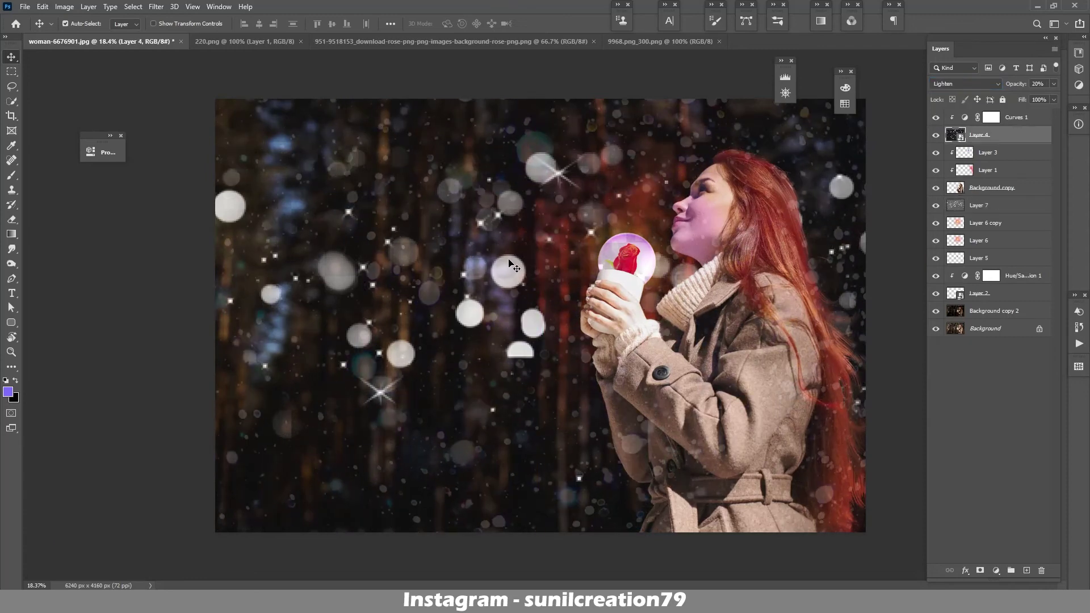
left_click(619, 284)
key("ctrl+t")
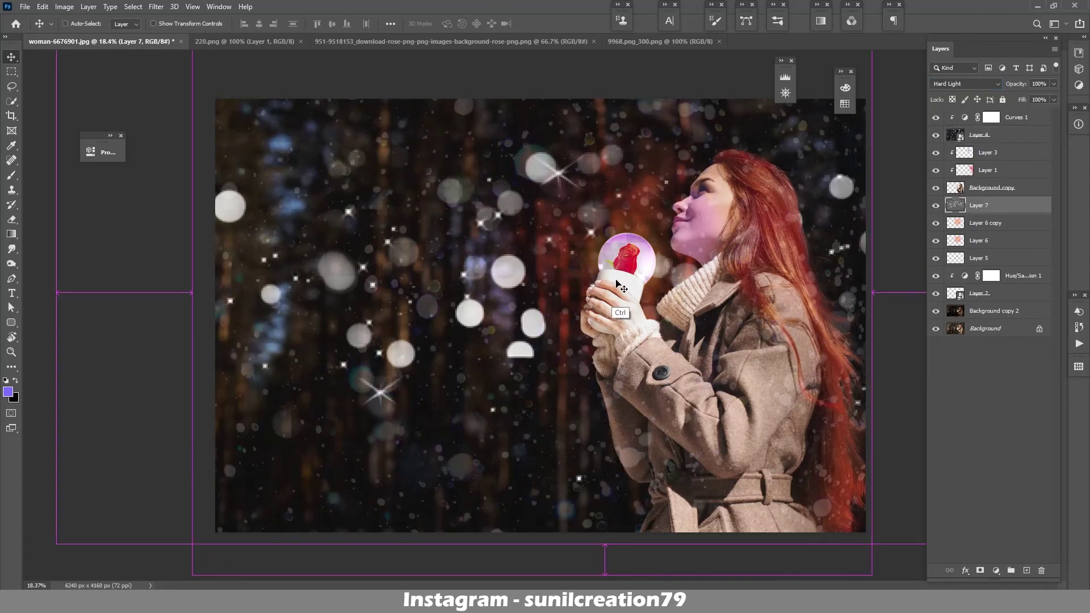
left_click_drag(56, 293, 142, 340)
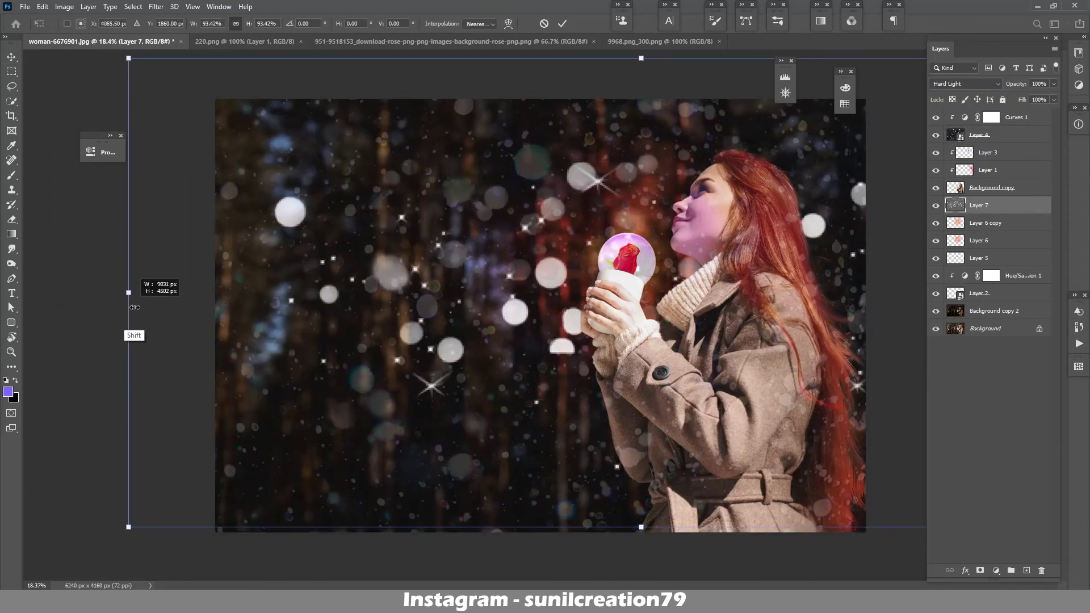
left_click_drag(399, 94, 368, 264)
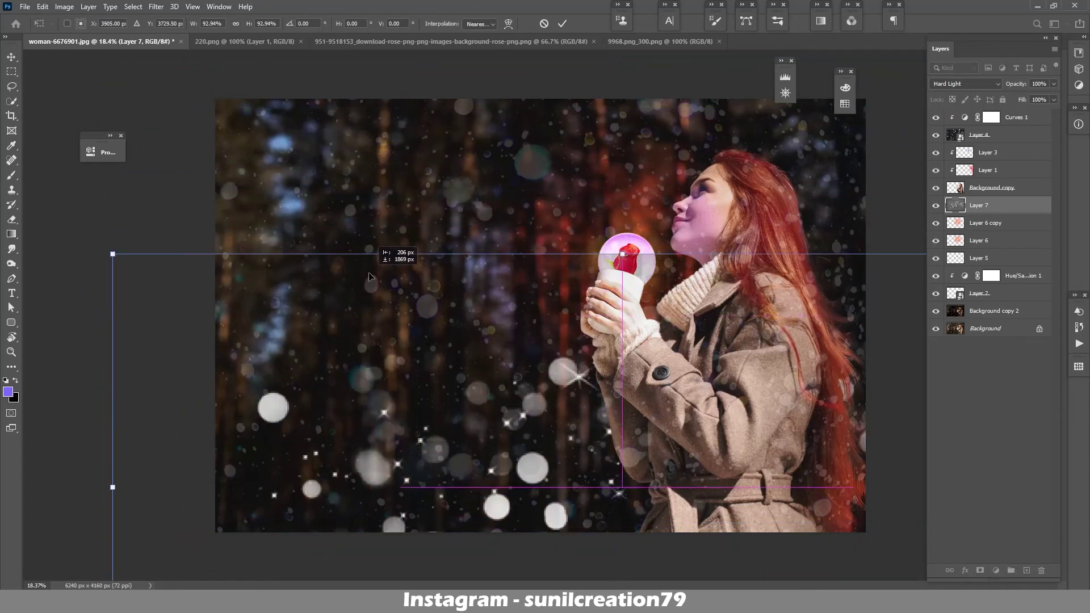
key("Return")
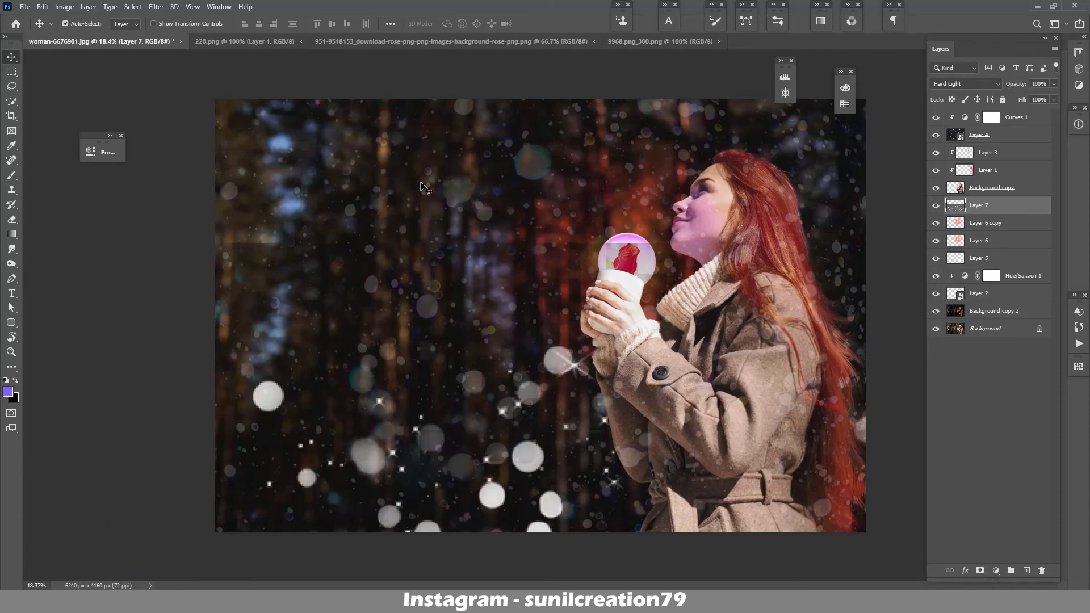
left_click(979, 570)
Step: Paint black with a larger brush on Layer 7's mask around the globe and upper left
key("b")
key("x")
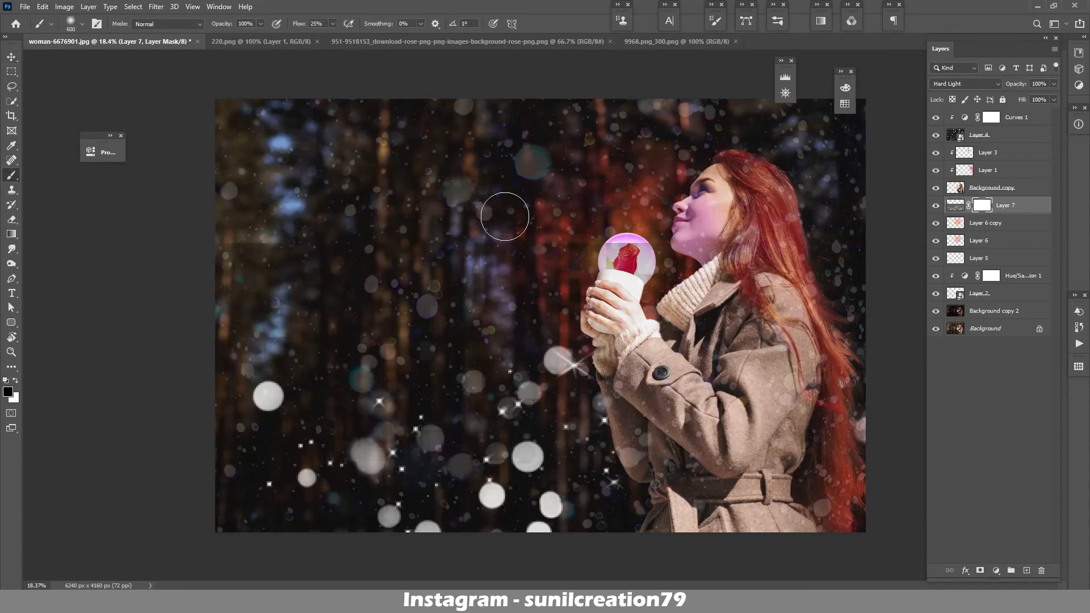
key("bracketright")
key("bracketright")
key("bracketright")
left_click_drag(627, 255, 666, 238)
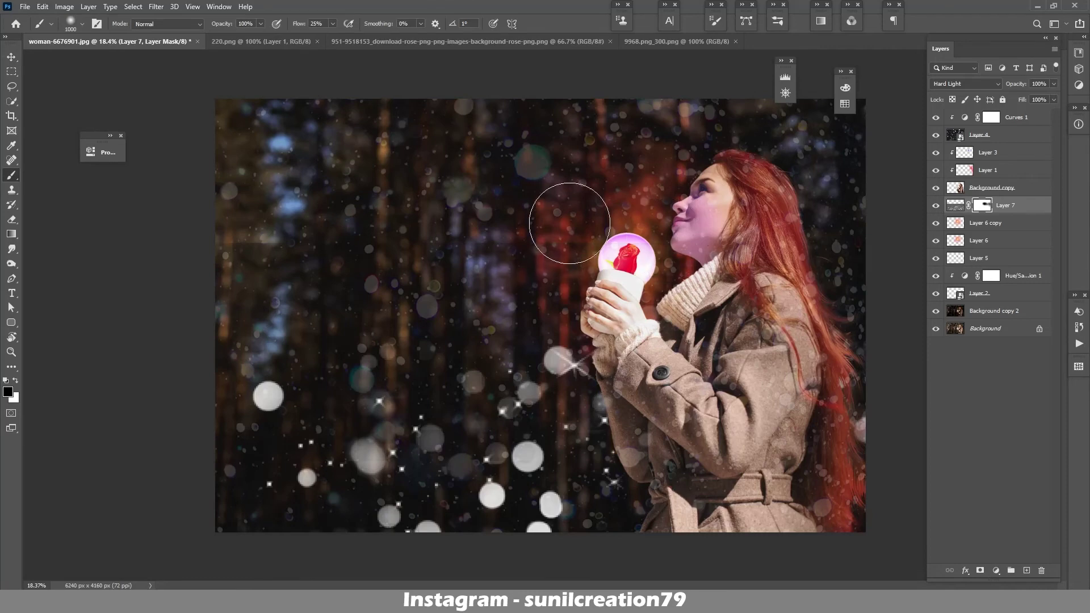
left_click_drag(567, 223, 246, 215)
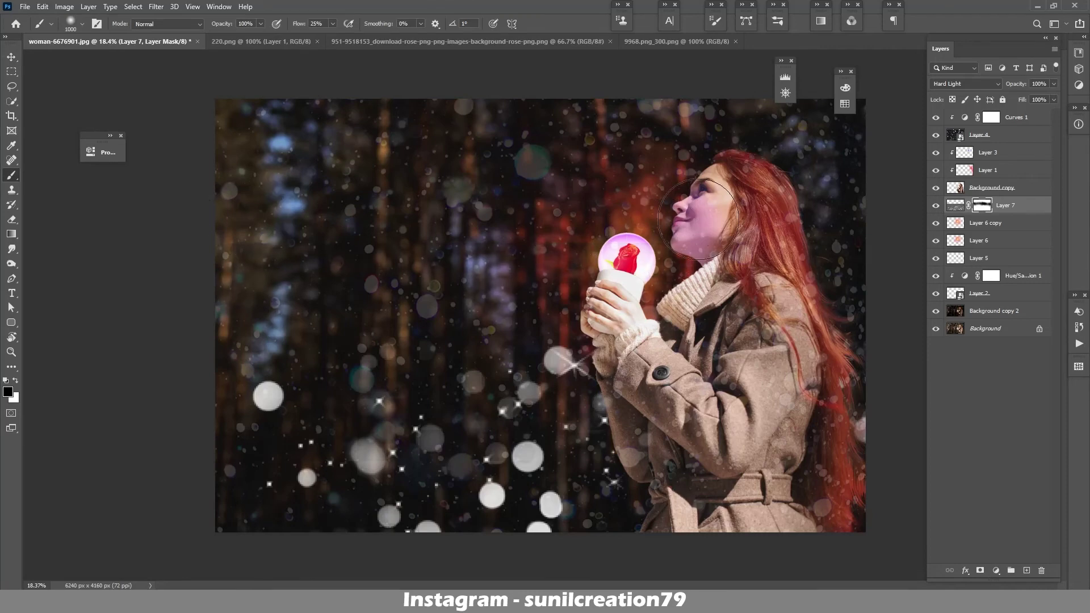
Step: Lower the bokeh overlay's opacity and stamp all visible layers into a new top layer
left_click_drag(1018, 85, 989, 89)
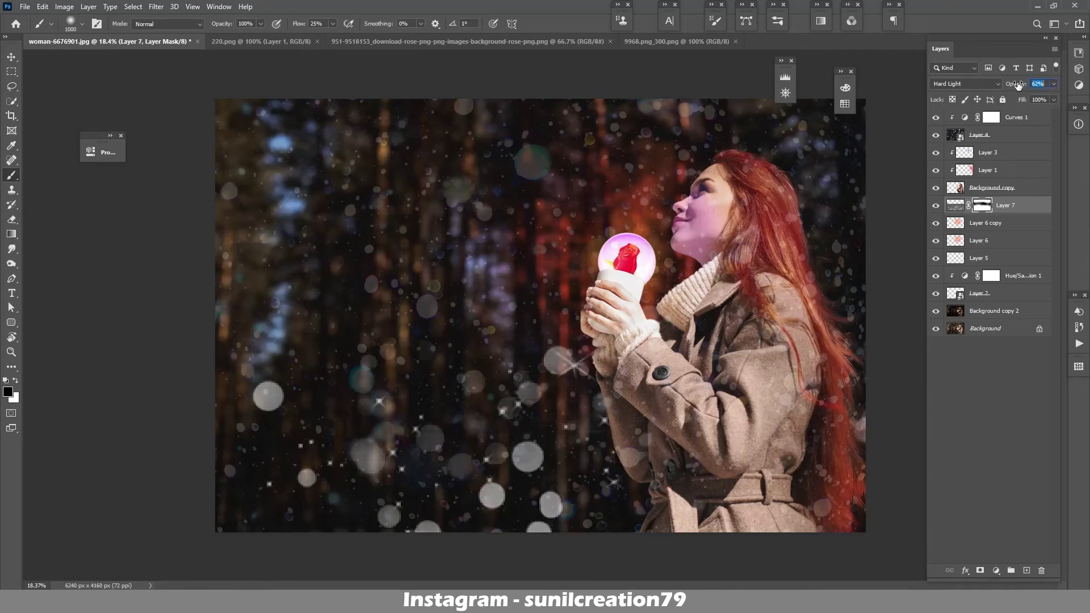
left_click(1019, 124)
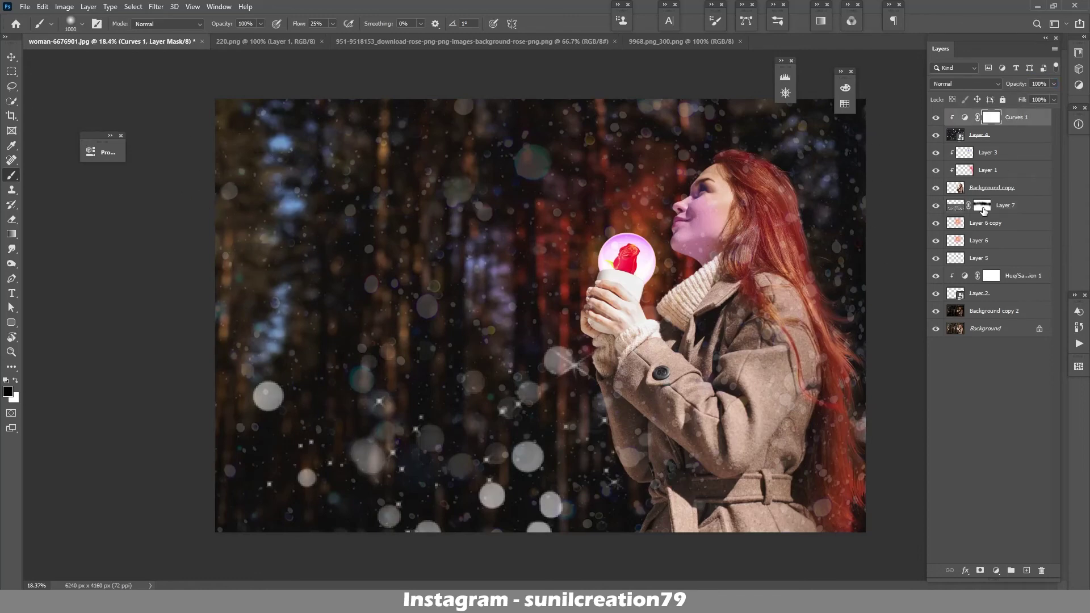
key("ctrl+shift+alt+e")
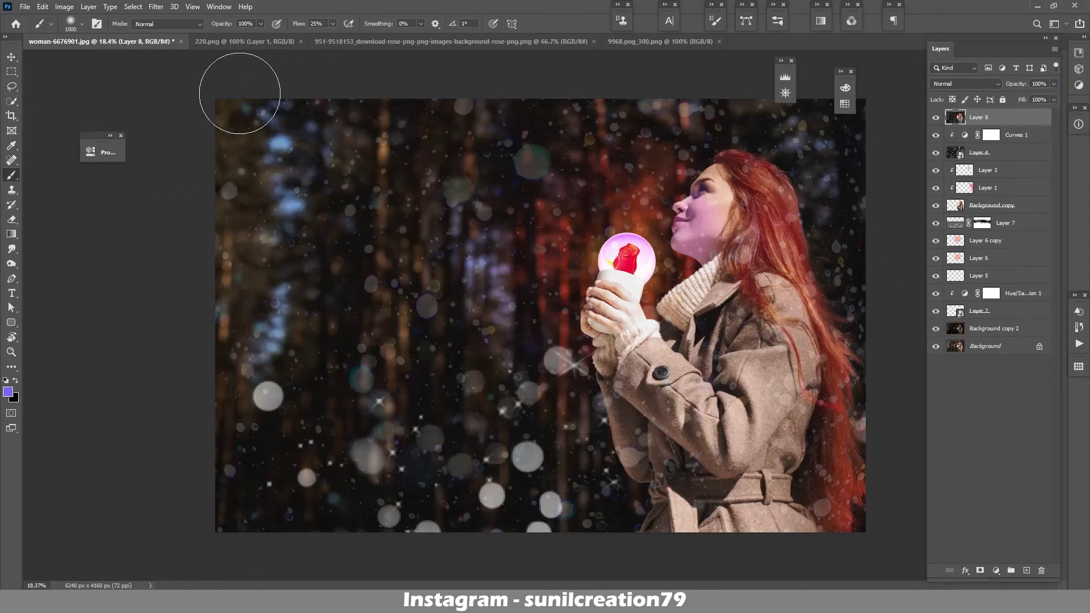
Step: Open the Camera Raw Filter, boost Blue Primary saturation and add a negative vignette
left_click(157, 7)
left_click(179, 74)
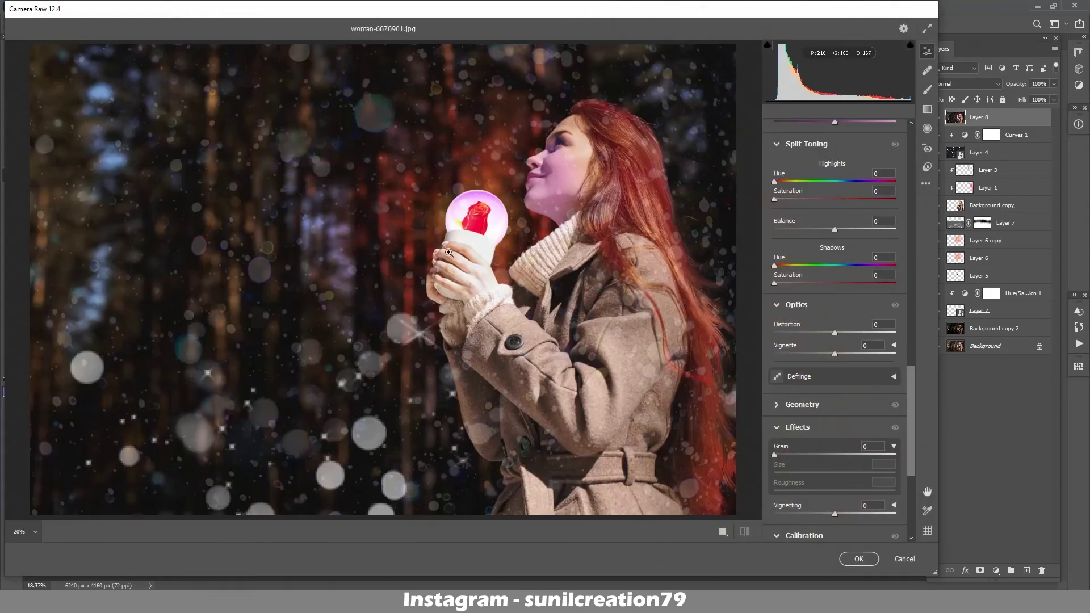
scroll(848, 420, "down", 5)
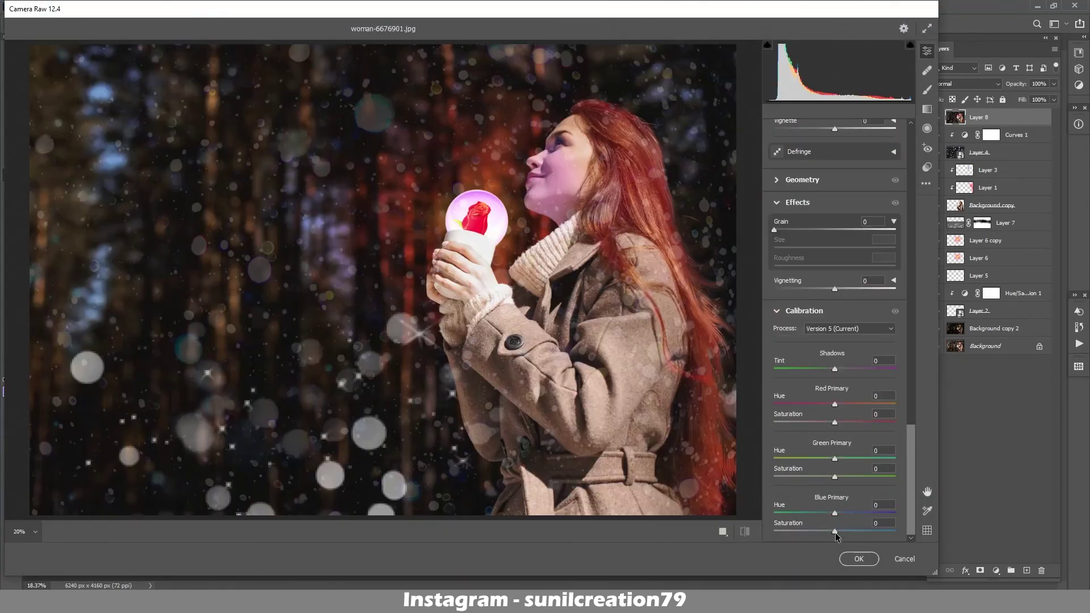
left_click_drag(834, 531, 867, 530)
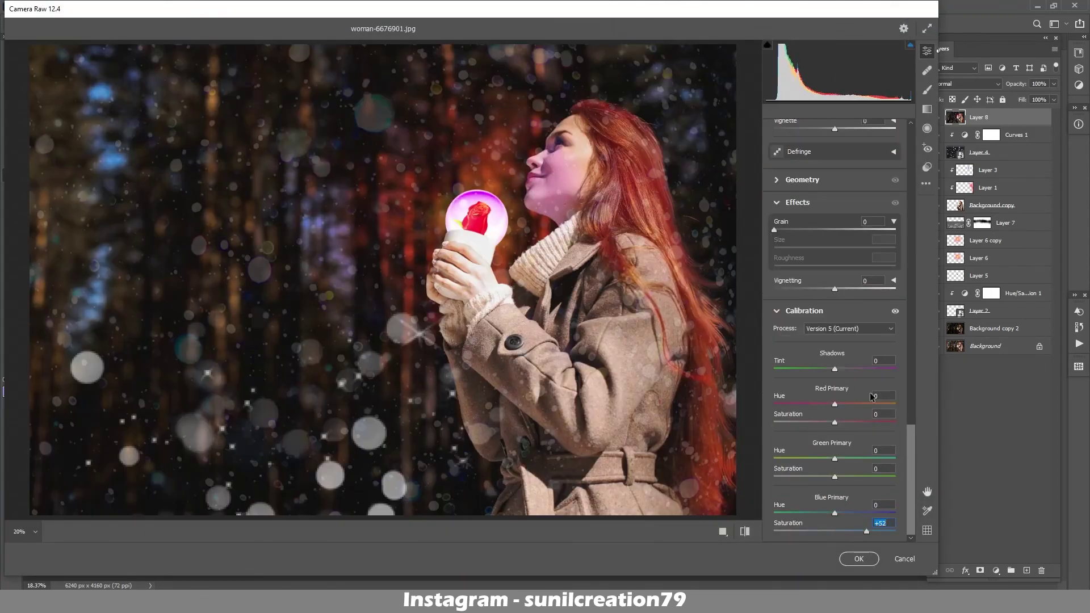
left_click_drag(837, 291, 814, 293)
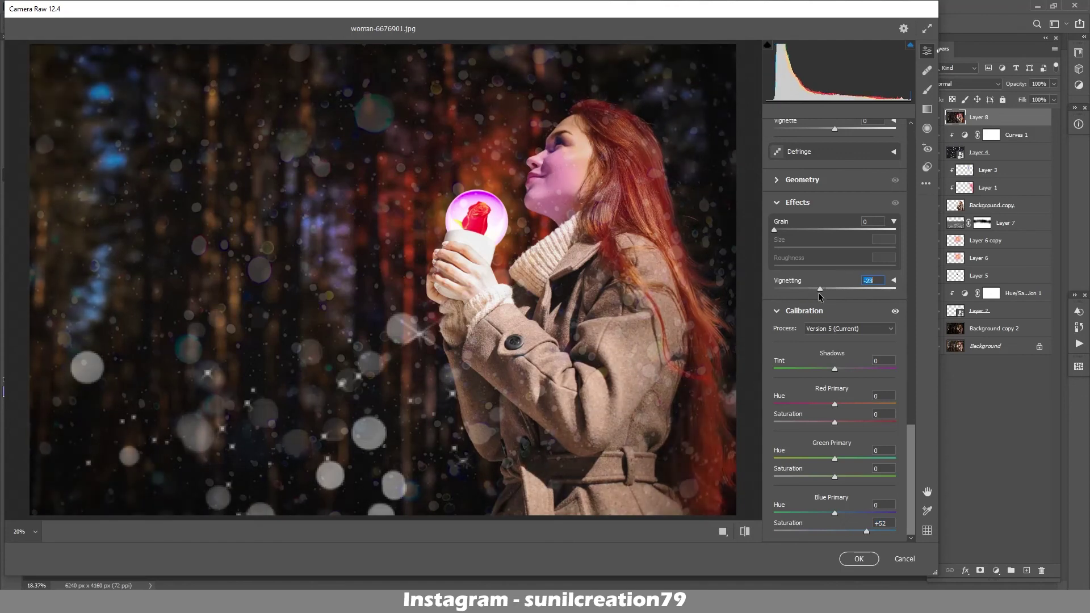
Step: Raise the Reds luminance to brighten the face and hair
scroll(901, 302, "up", 10)
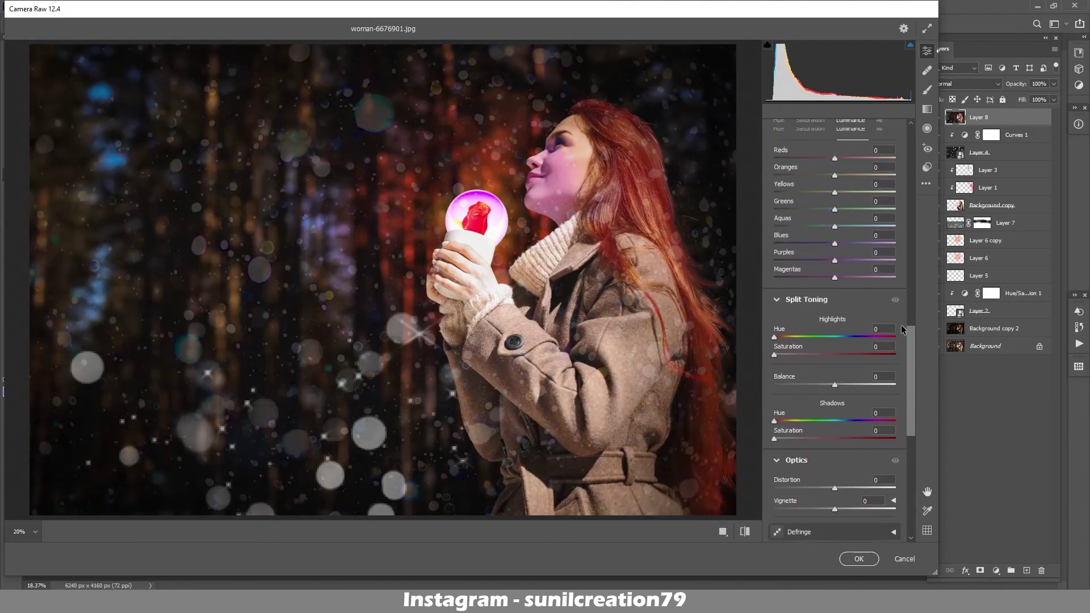
scroll(886, 284, "down", 2)
left_click(810, 262)
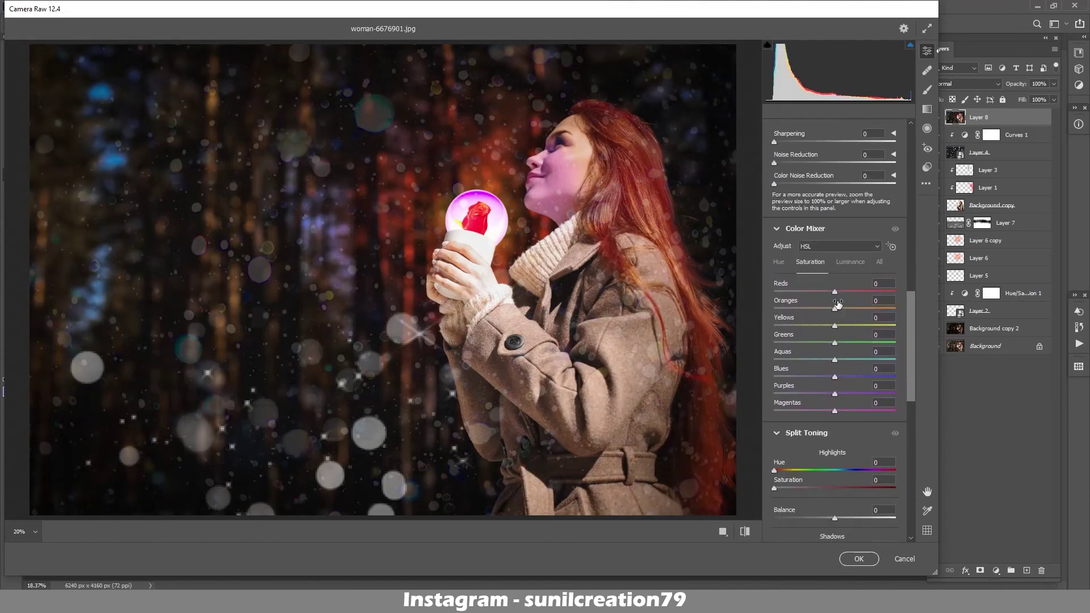
left_click(851, 262)
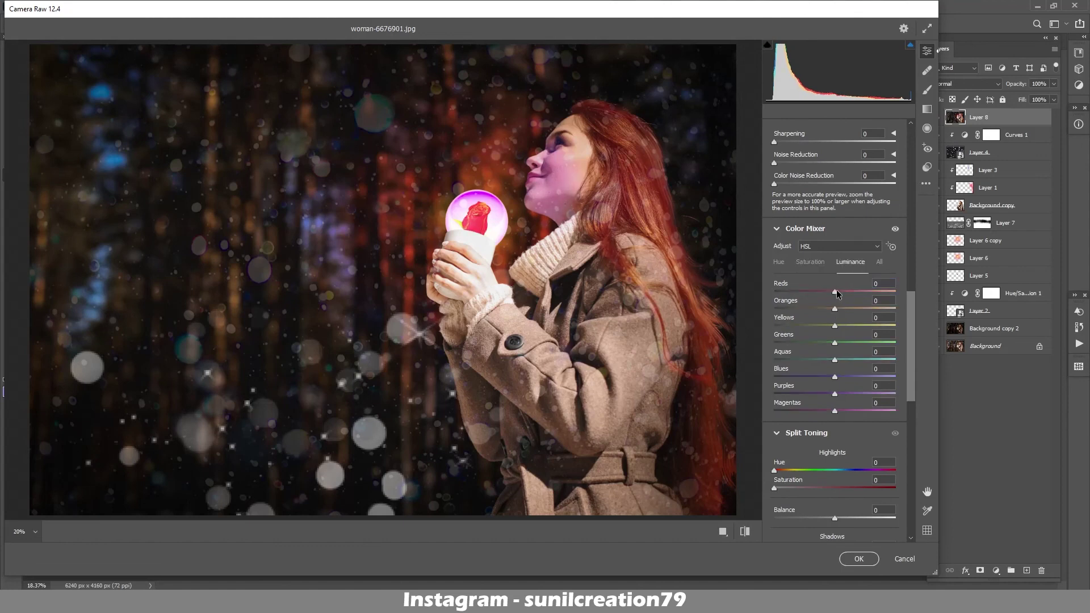
mouse_move(835, 292)
left_mouse_down()
mouse_move(850, 293)
mouse_move(854, 263)
mouse_move(817, 295)
mouse_move(835, 295)
mouse_move(823, 283)
mouse_move(842, 283)
mouse_move(823, 299)
left_mouse_up()
left_click(783, 270)
Step: Increase Clarity and apply the Camera Raw grade
scroll(910, 302, "up", 4)
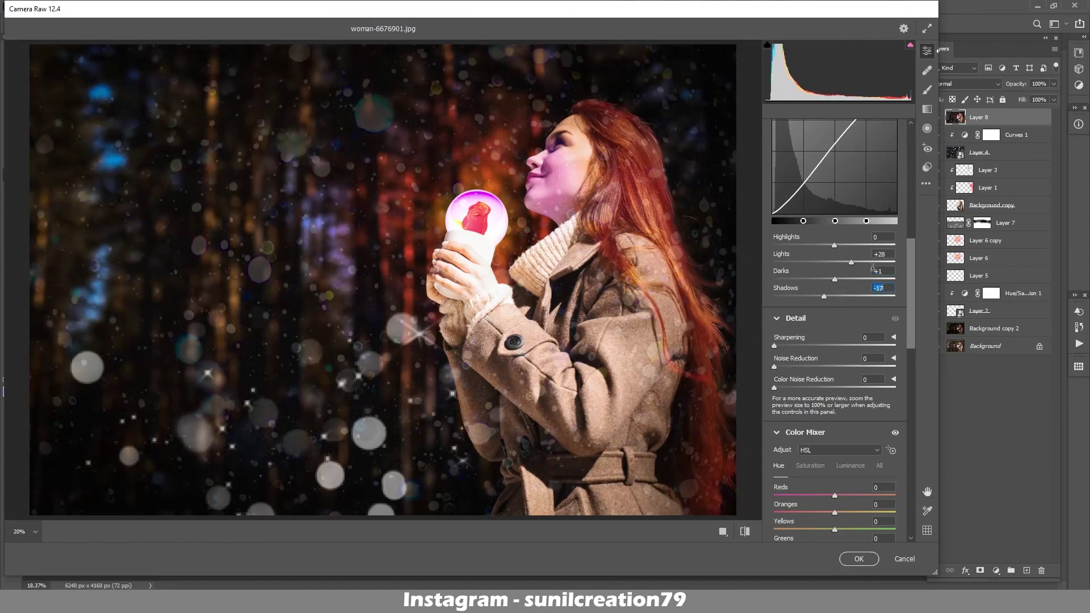
scroll(868, 255, "up", 5)
scroll(908, 248, "up", 2)
scroll(909, 248, "up", 2)
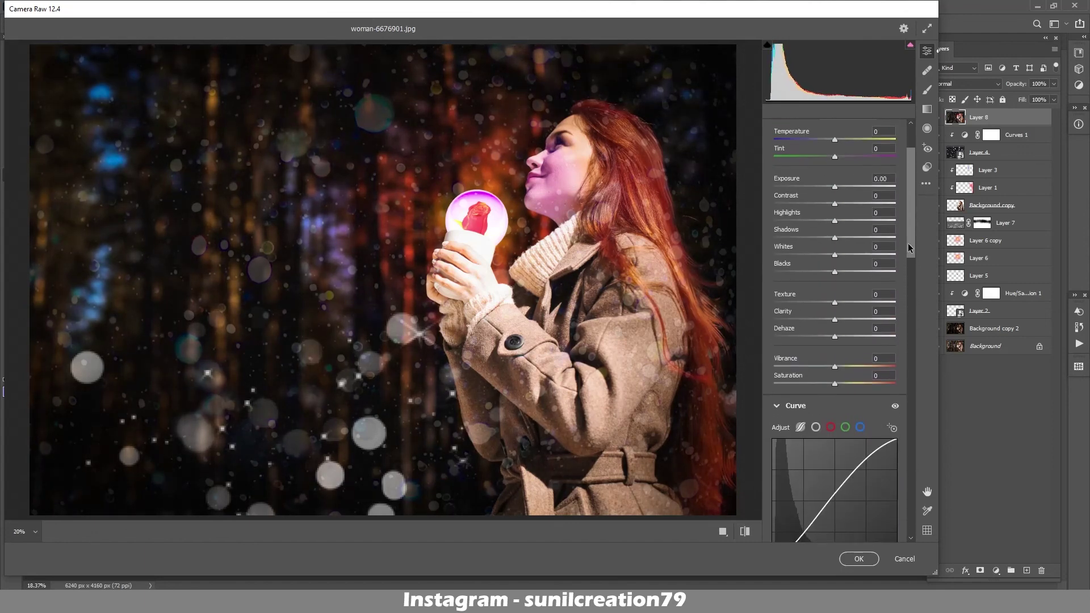
left_click_drag(836, 324, 846, 322)
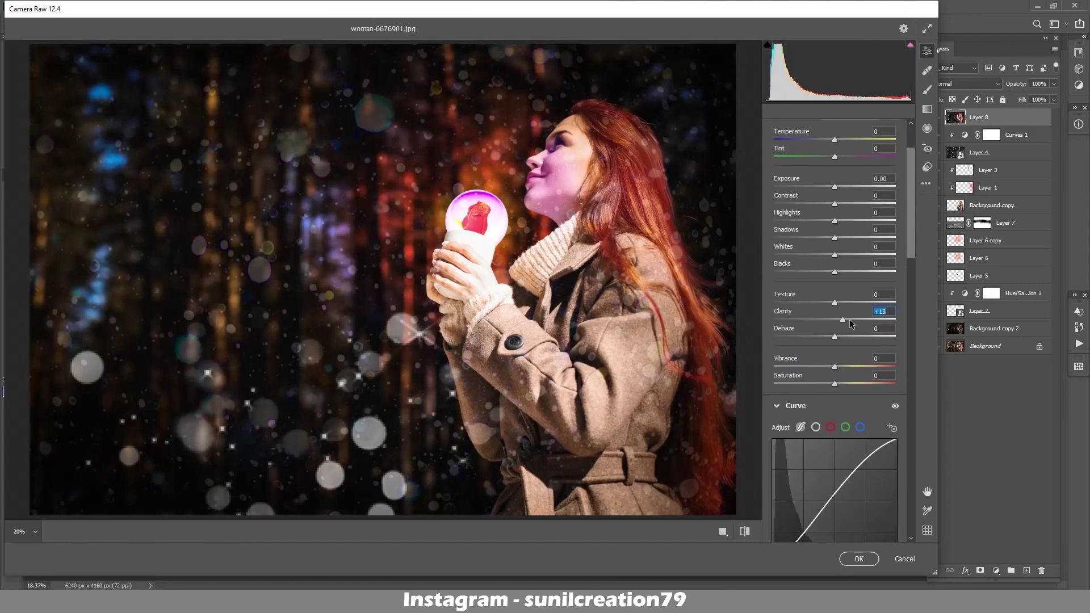
left_click(859, 559)
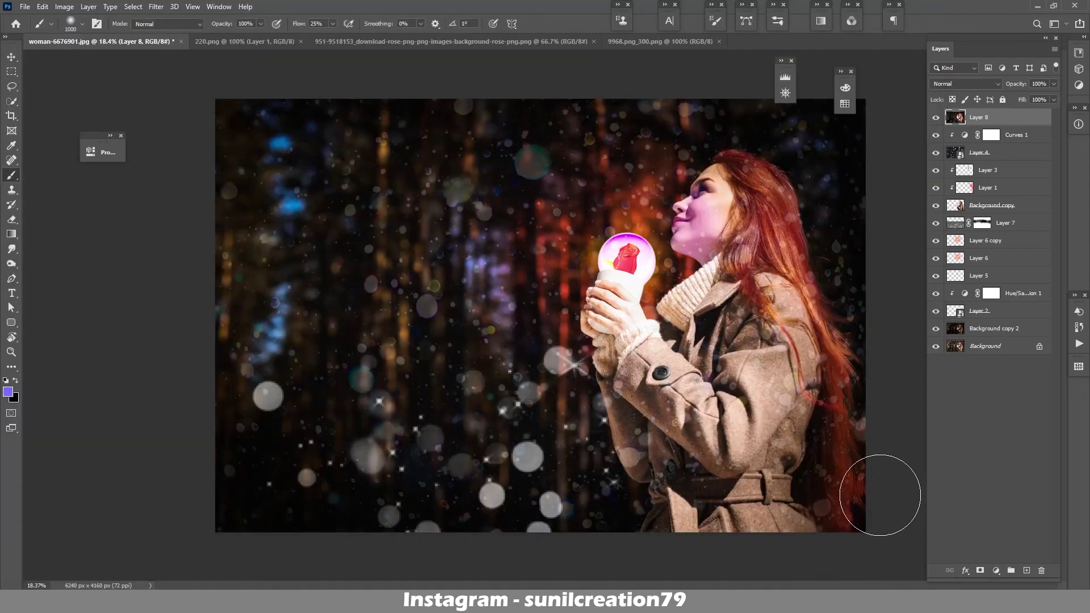